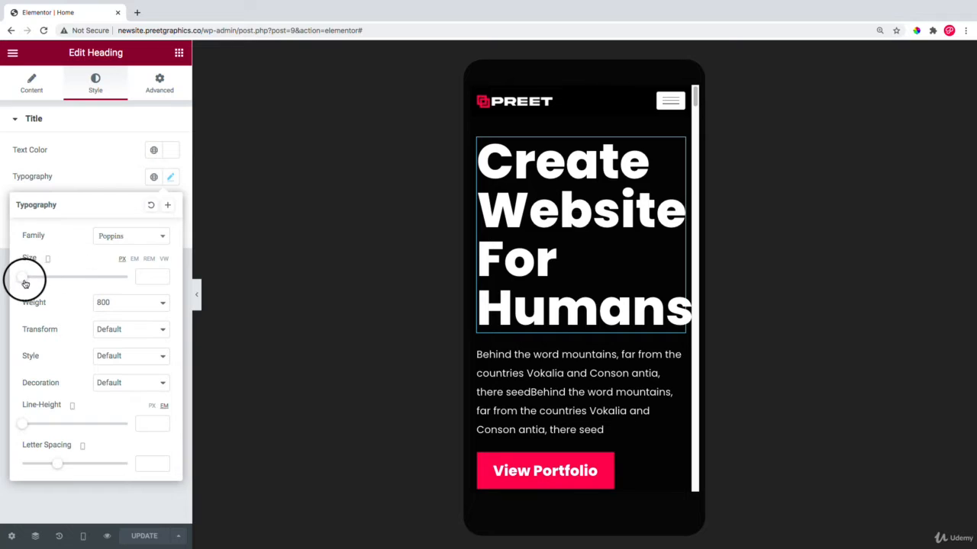
# Step: Reduce the mobile font size of the "Create Website For Humans." heading and align it left after trying centered alignment
pyautogui.moveTo(25, 284); pyautogui.dragTo(42, 280)
pyautogui.click(27, 90)
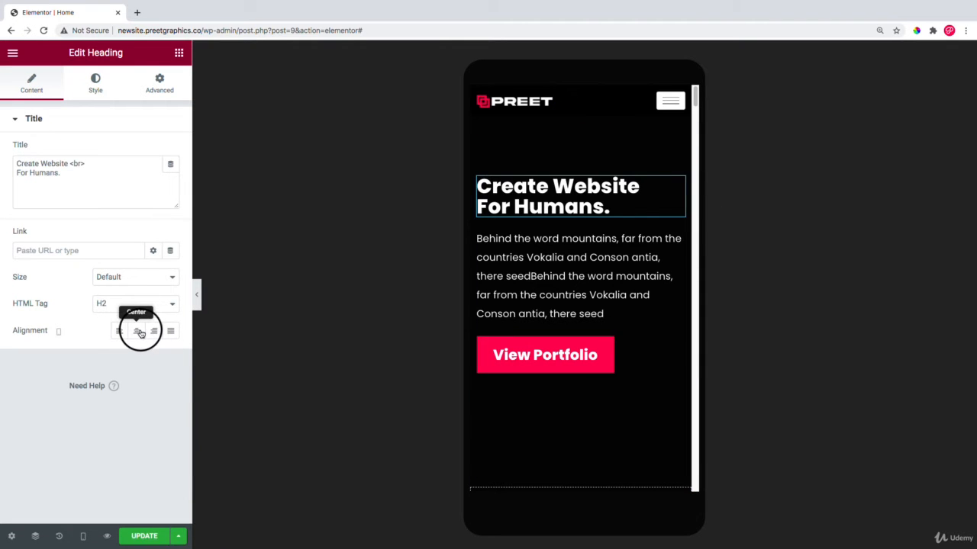
pyautogui.click(138, 331)
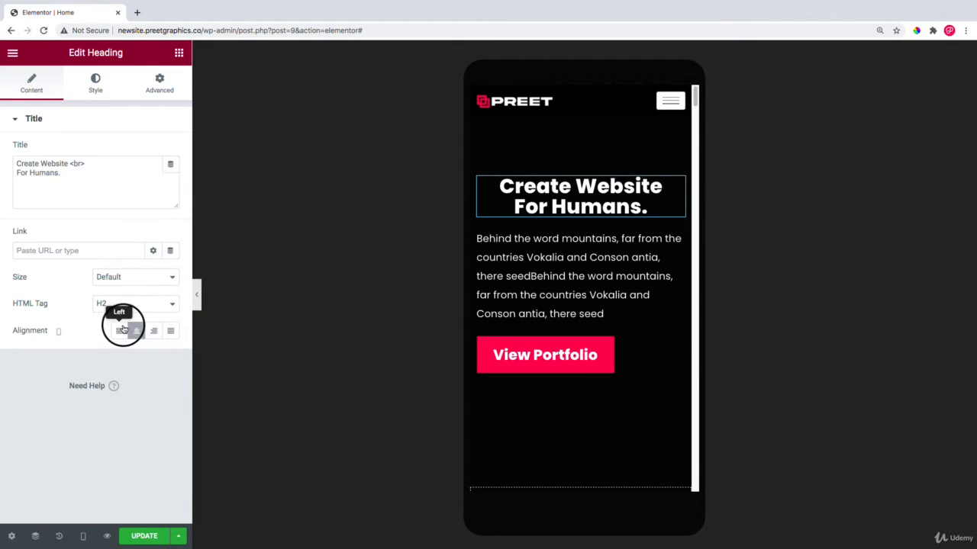
pyautogui.click(124, 331)
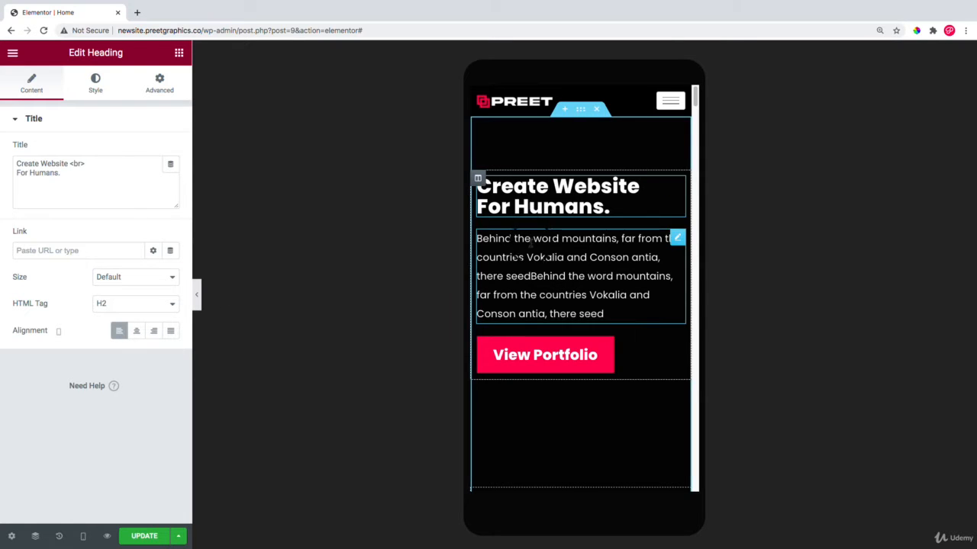
# Step: Set the mobile font size of the paragraph below the main heading to 13 px
pyautogui.rightClick(536, 246)
pyautogui.click(552, 255)
pyautogui.click(96, 84)
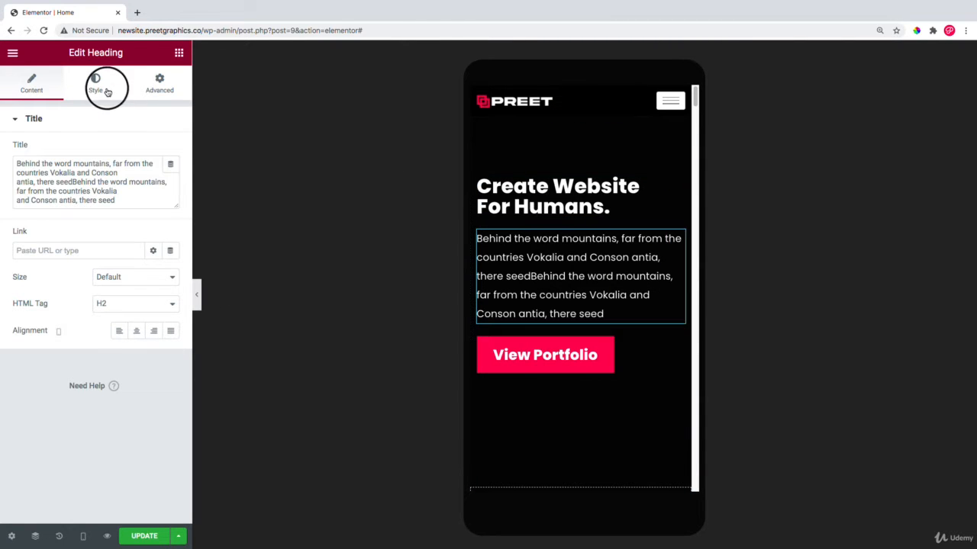
pyautogui.click(171, 177)
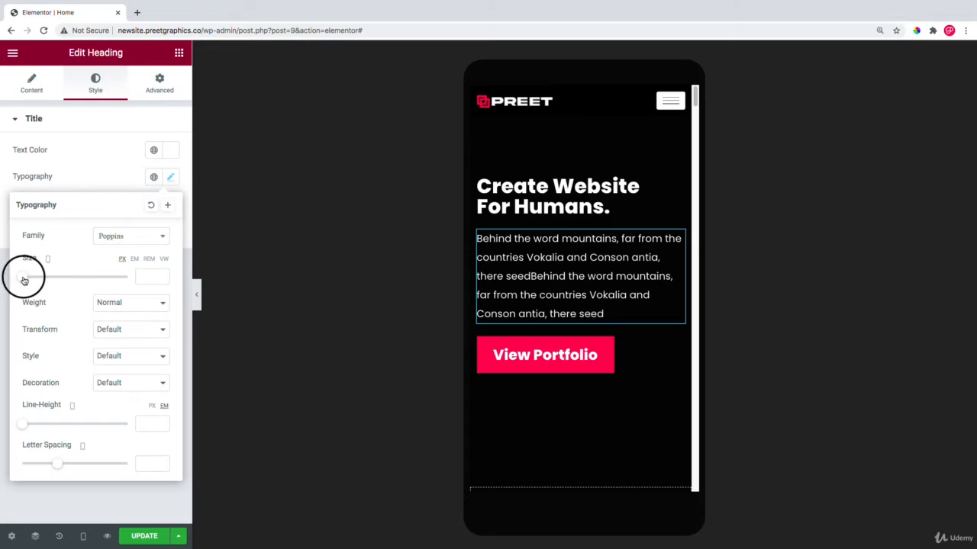
pyautogui.moveTo(24, 280); pyautogui.dragTo(29, 279)
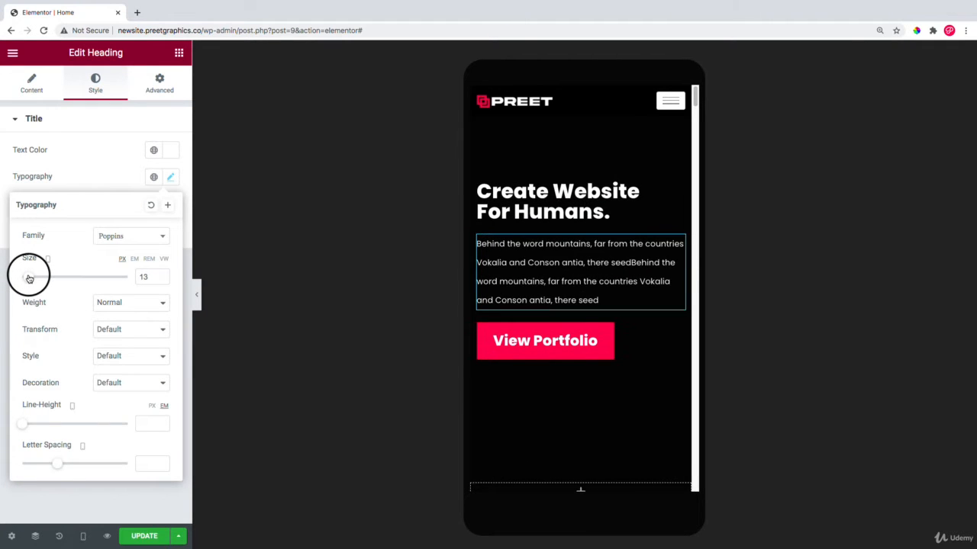
pyautogui.scroll(-1, 655, 155)
pyautogui.scroll(1, 654, 154)
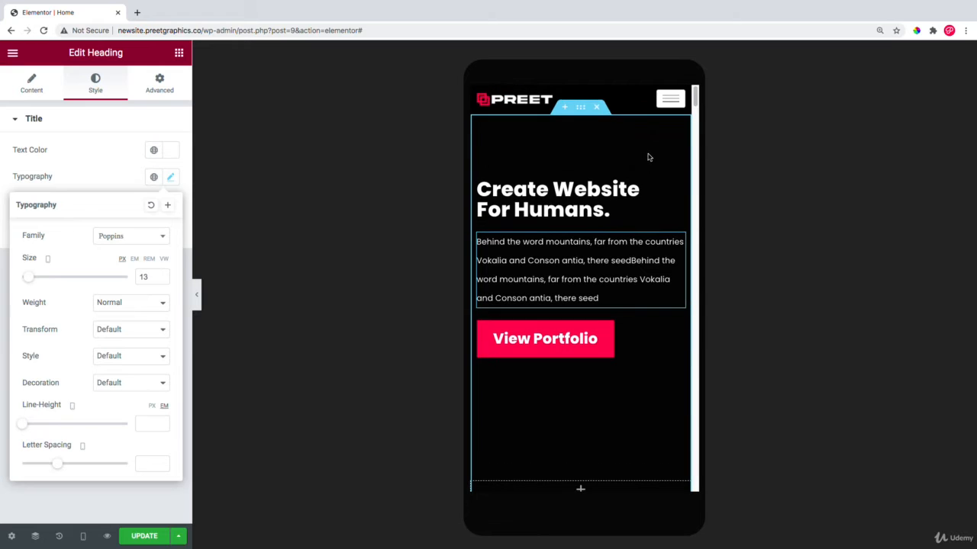
pyautogui.rightClick(582, 109)
pyautogui.click(598, 121)
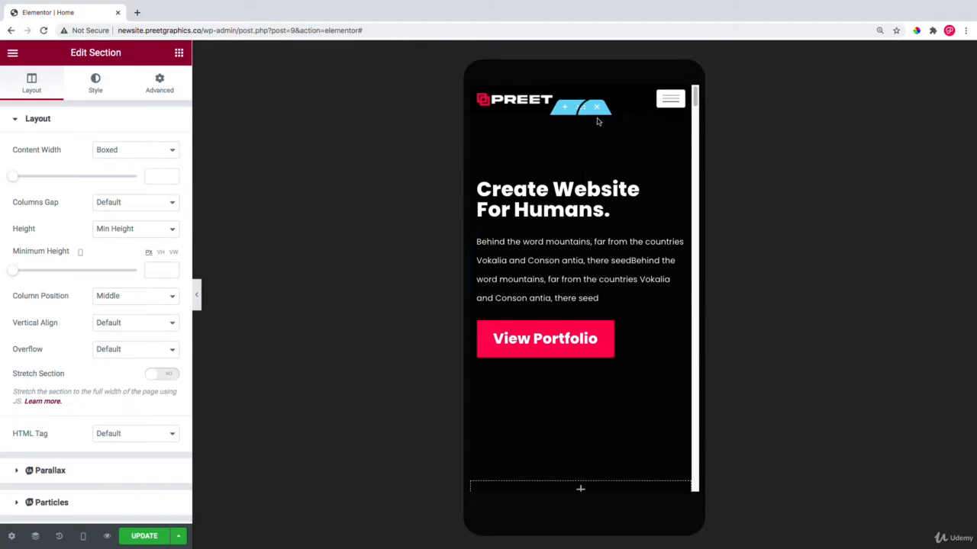
pyautogui.click(95, 81)
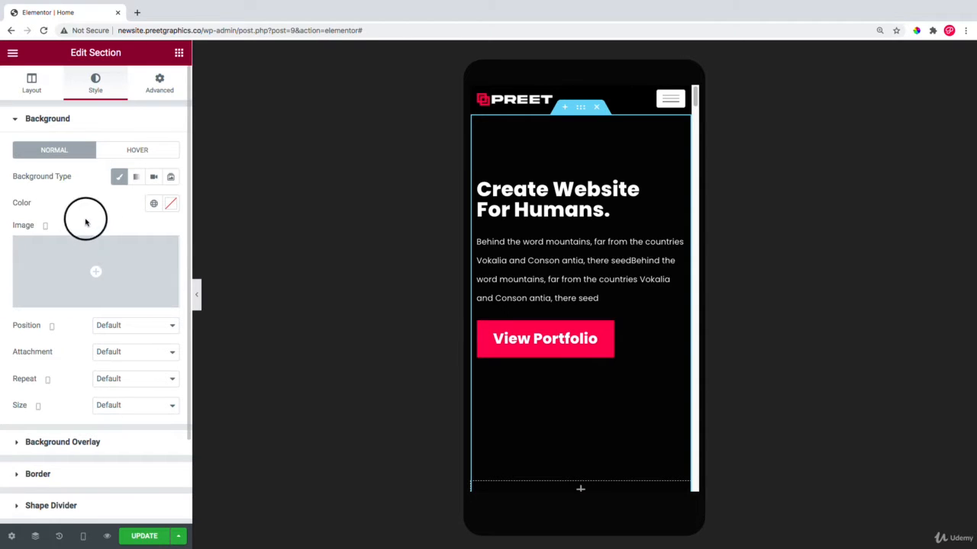
pyautogui.click(81, 242)
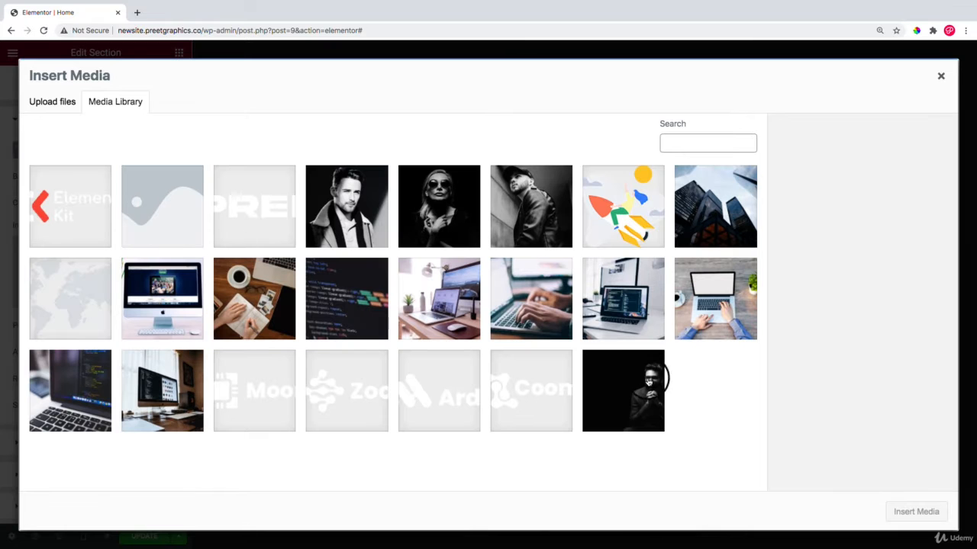
pyautogui.click(649, 381)
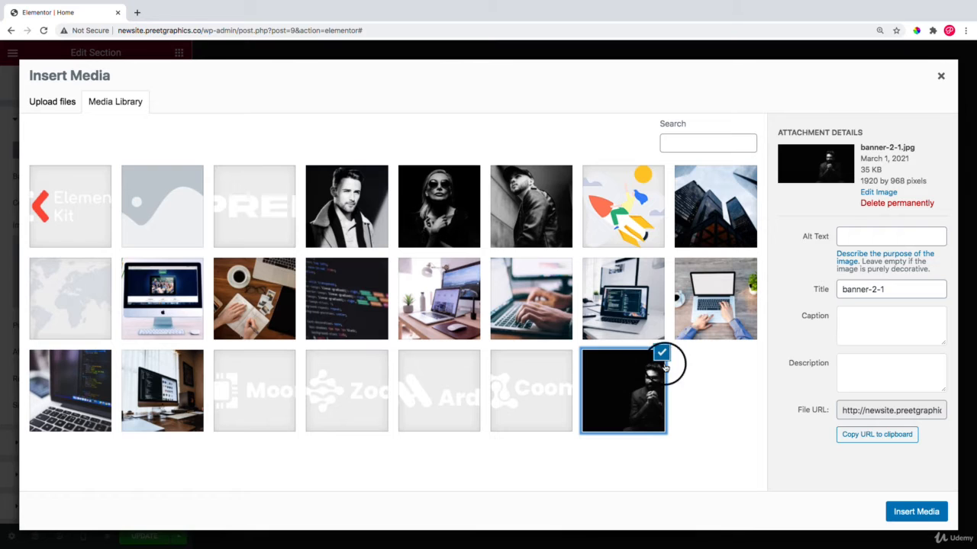
pyautogui.click(941, 75)
# Step: Examine the hero section's background in the desktop preview and return to the mobile preview
pyautogui.click(83, 536)
pyautogui.click(75, 462)
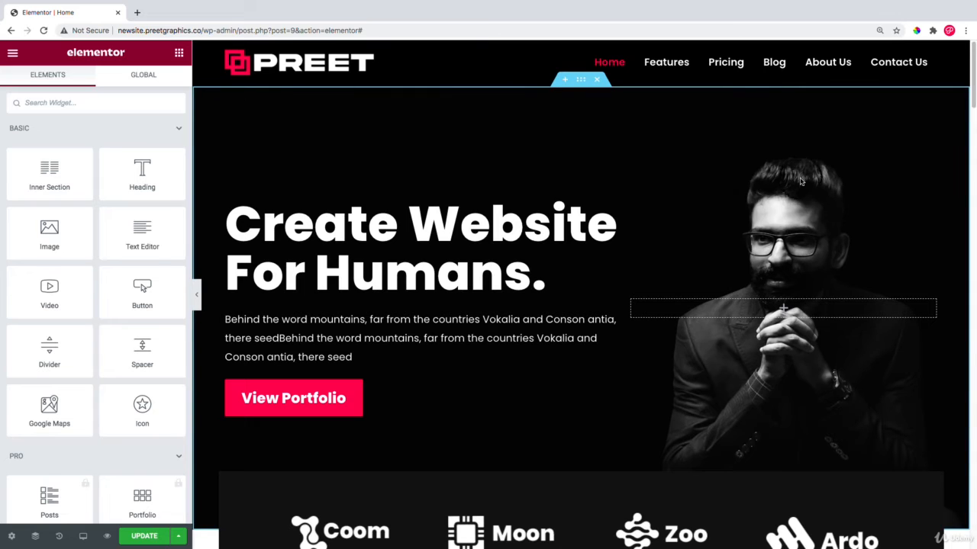
pyautogui.rightClick(540, 125)
pyautogui.click(748, 136)
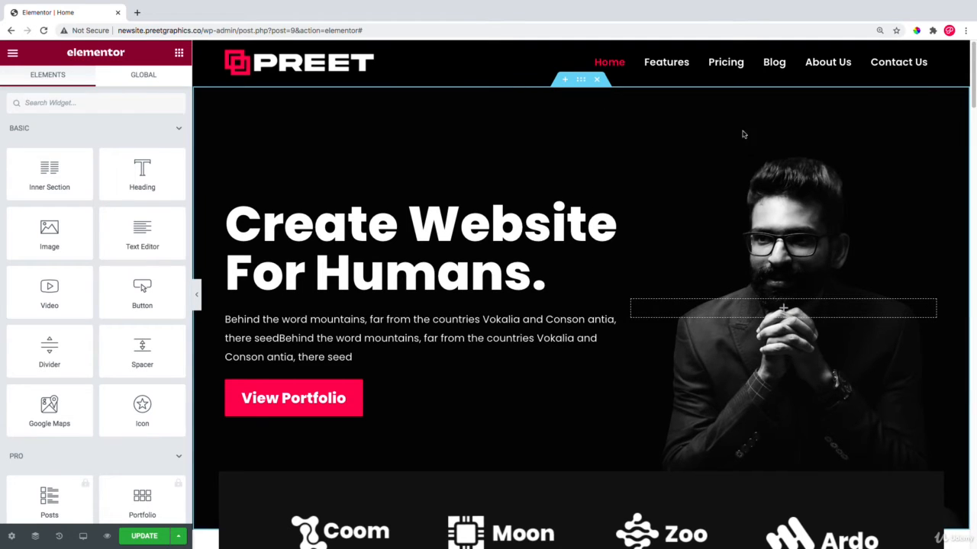
pyautogui.rightClick(575, 87)
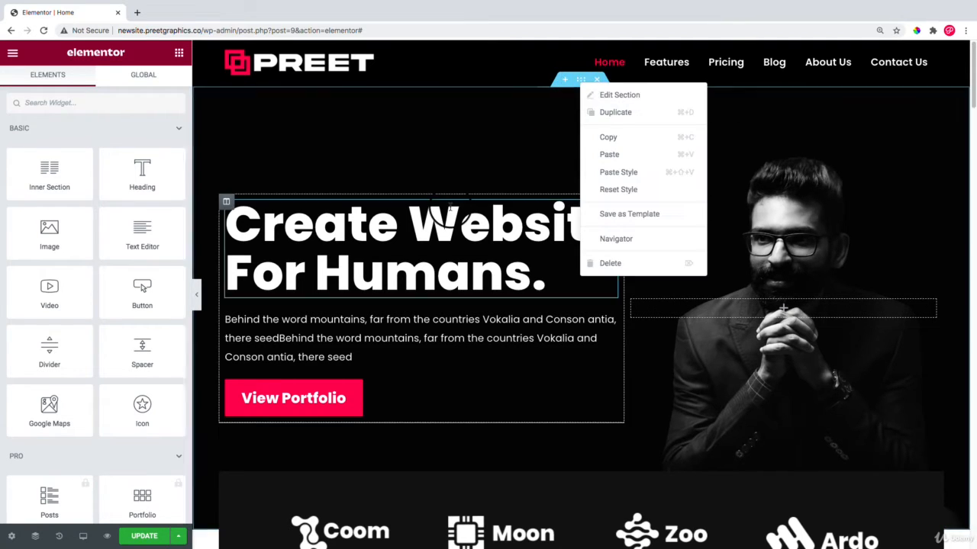
pyautogui.click(437, 221)
pyautogui.click(80, 534)
pyautogui.click(76, 507)
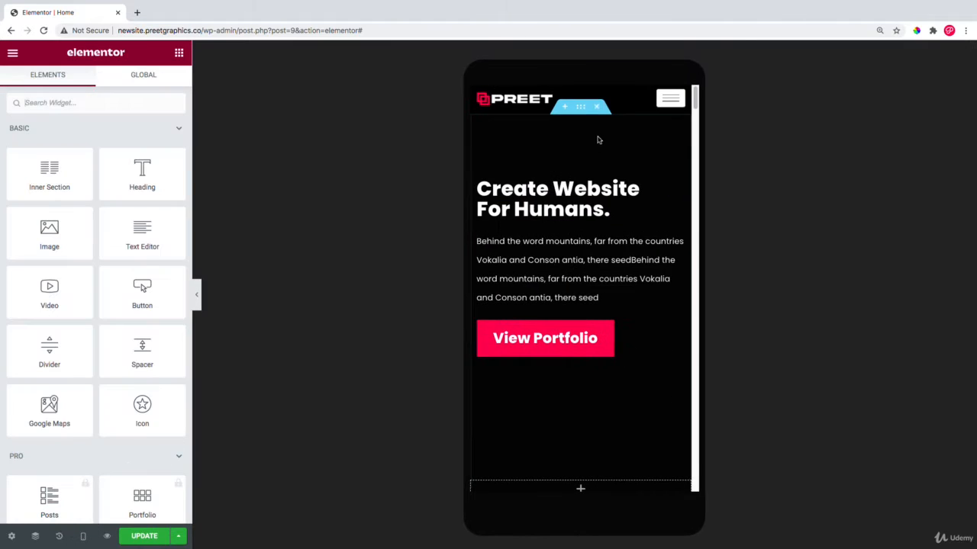
# Step: Insert banner-2-1.jpg as the hero section's mobile background image and set its position to Custom
pyautogui.rightClick(586, 116)
pyautogui.click(593, 120)
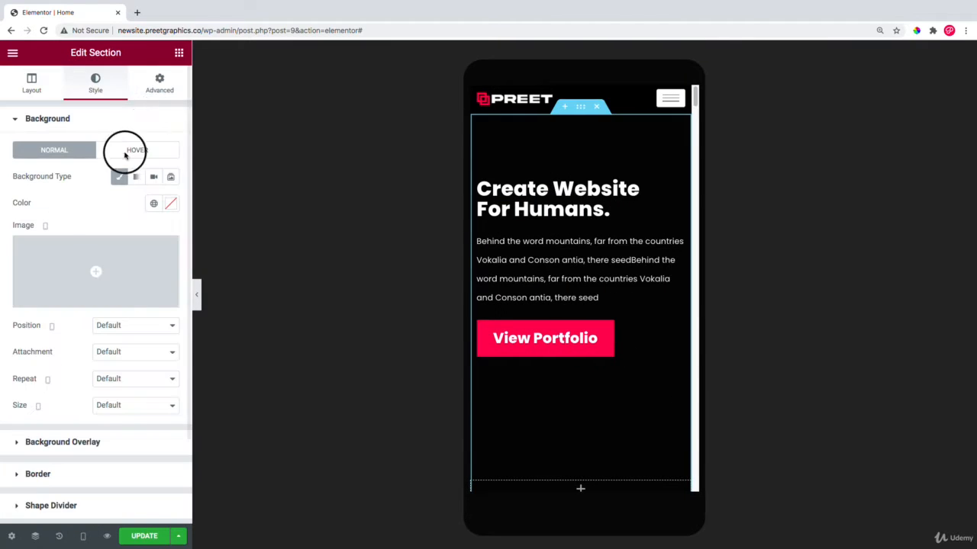
pyautogui.click(80, 275)
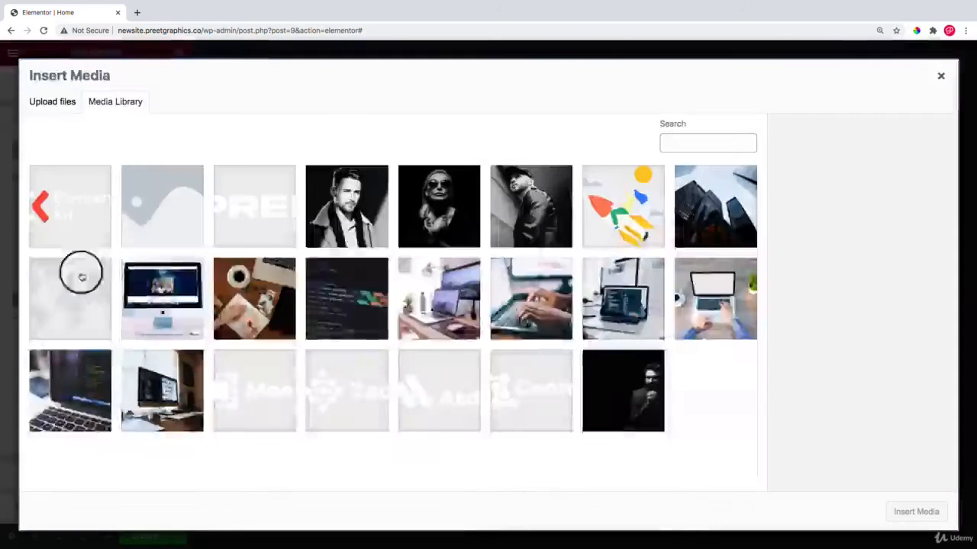
pyautogui.click(620, 382)
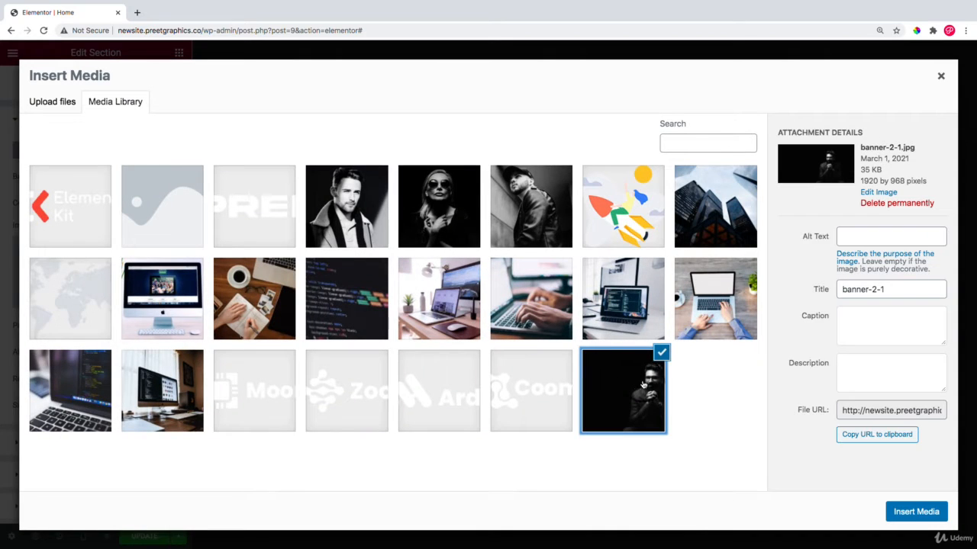
pyautogui.click(915, 511)
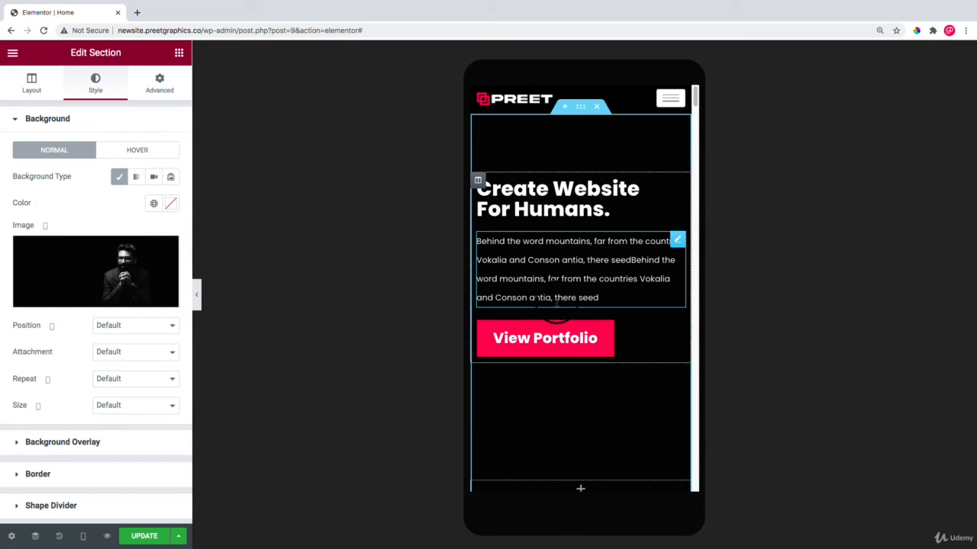
pyautogui.click(113, 326)
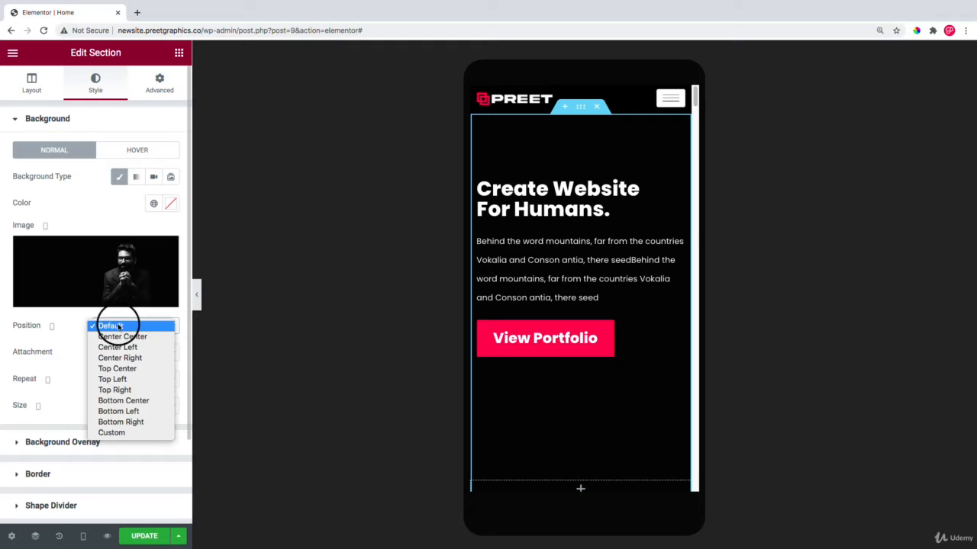
pyautogui.click(111, 433)
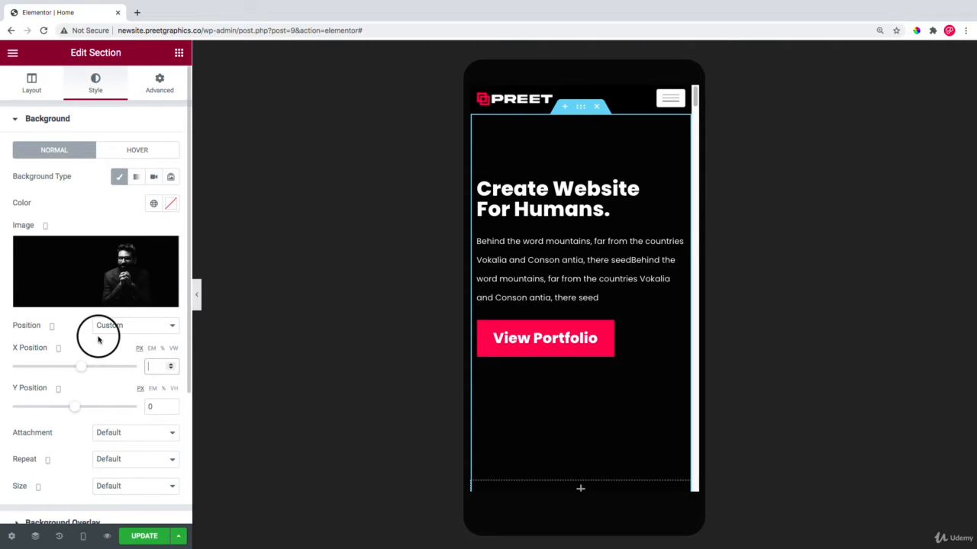
# Step: Try the Cover and Contain sizes on the hero section's mobile background image
pyautogui.scroll(-3, 84, 343)
pyautogui.click(96, 305)
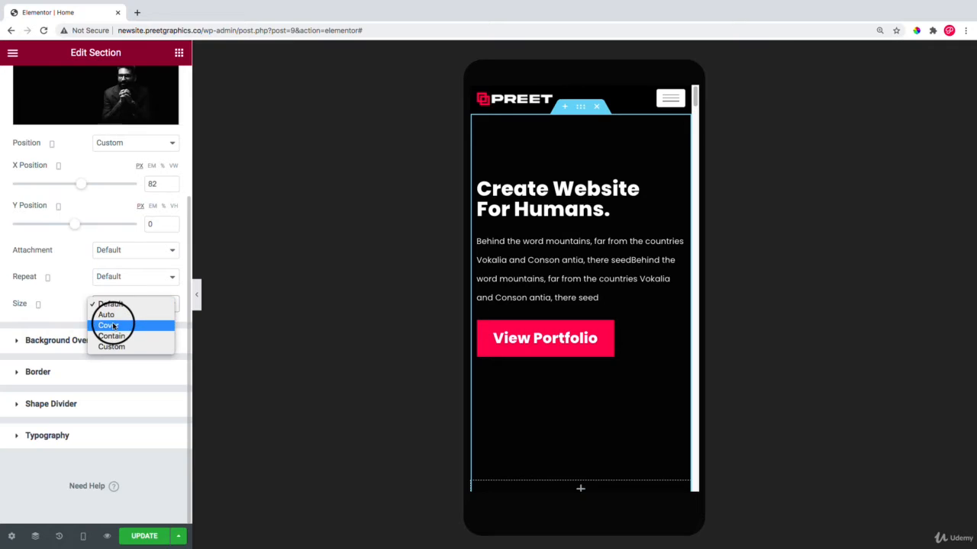
pyautogui.click(112, 325)
pyautogui.click(113, 303)
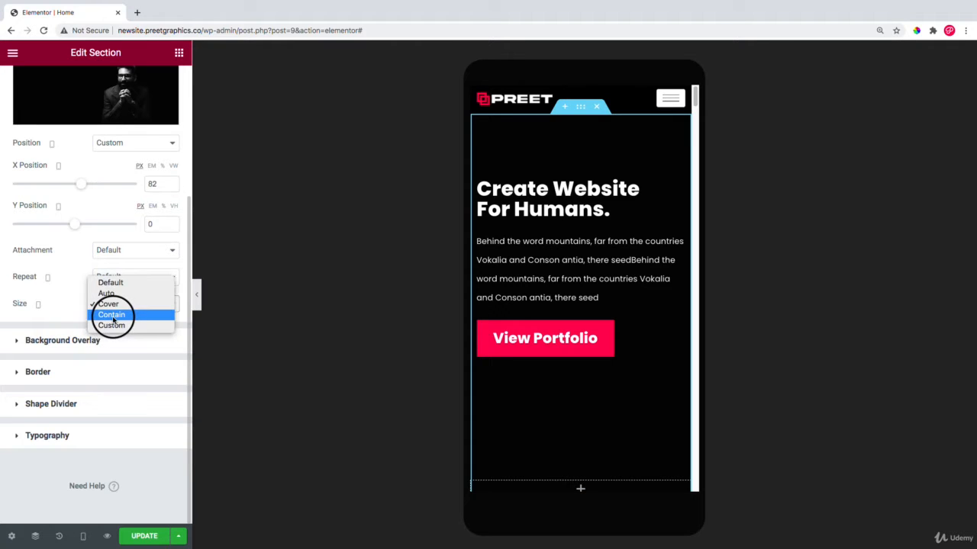
pyautogui.click(113, 320)
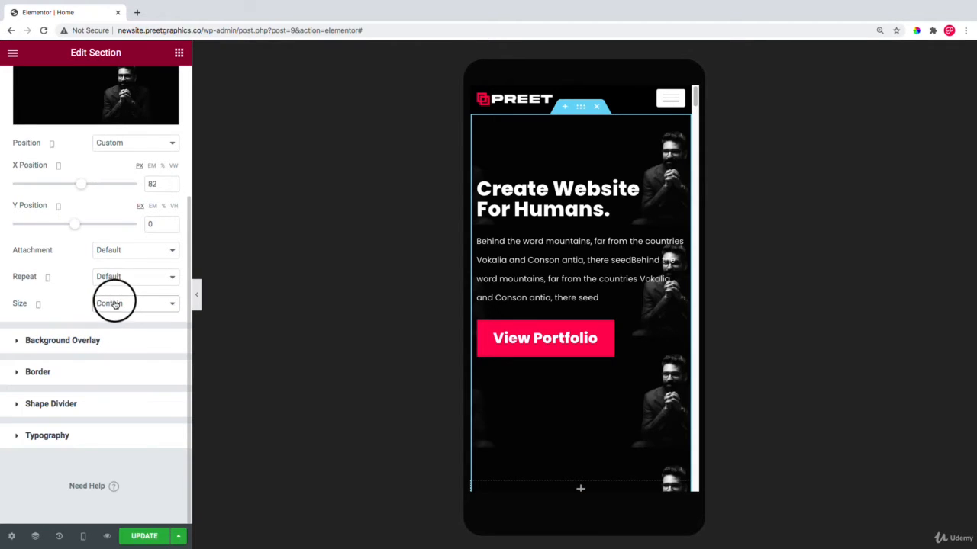
# Step: Set the background image size to Custom and try a width of 100%
pyautogui.click(114, 304)
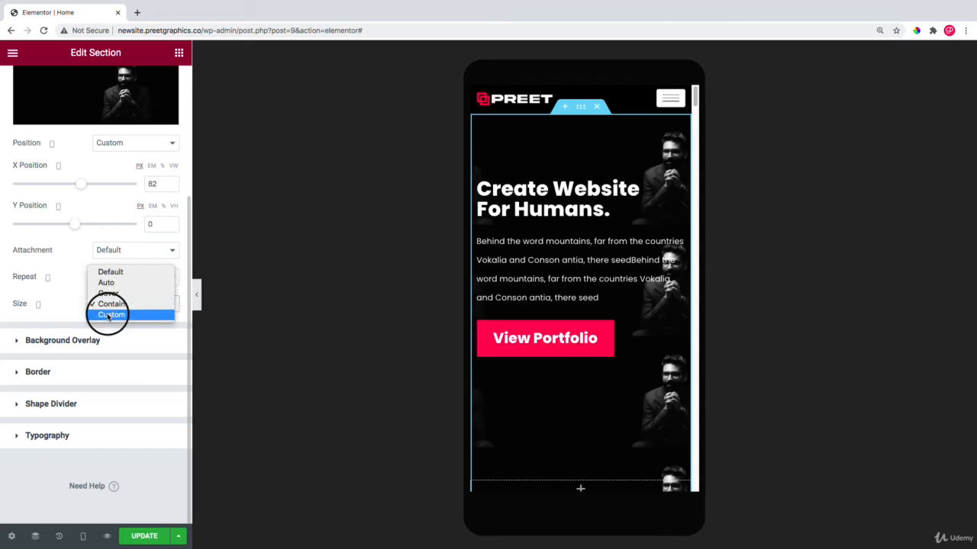
pyautogui.click(109, 315)
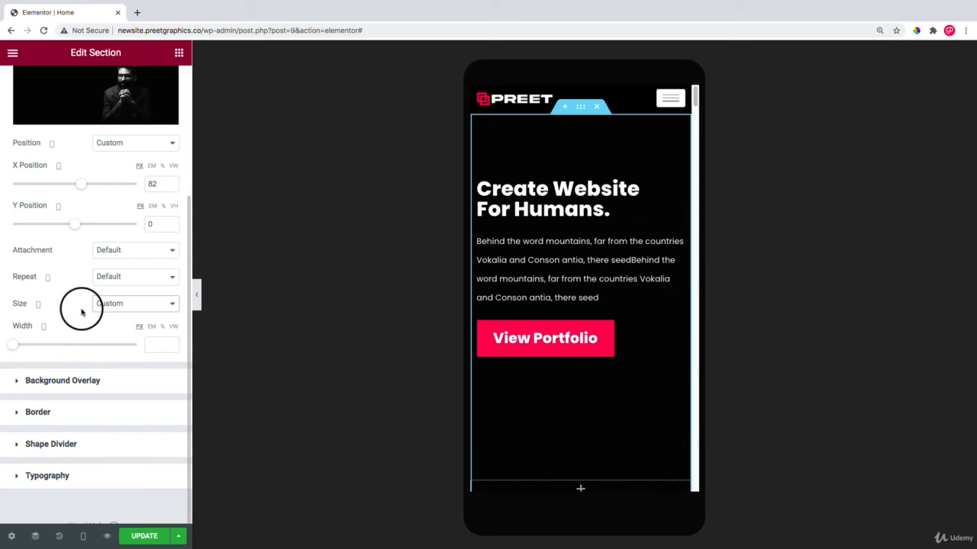
pyautogui.click(163, 327)
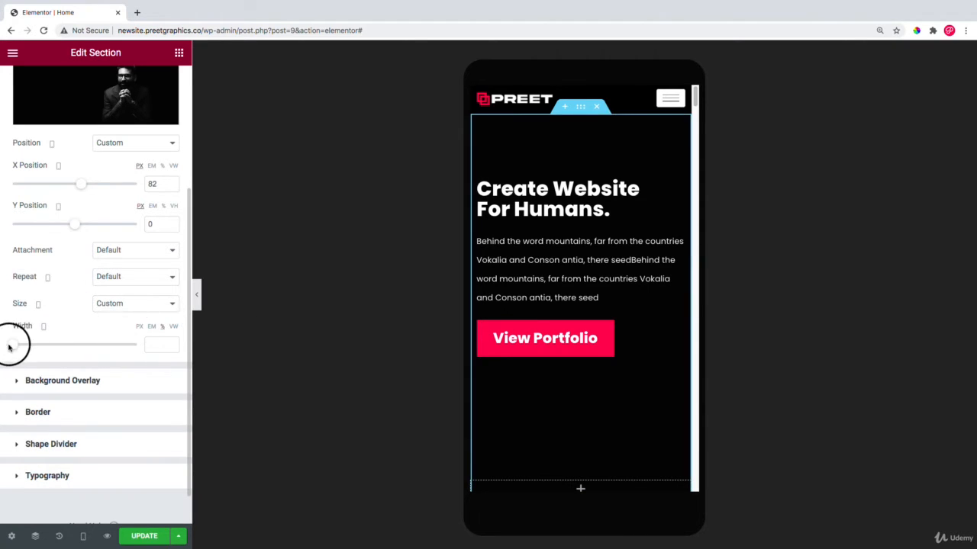
pyautogui.moveTo(13, 348); pyautogui.dragTo(146, 344)
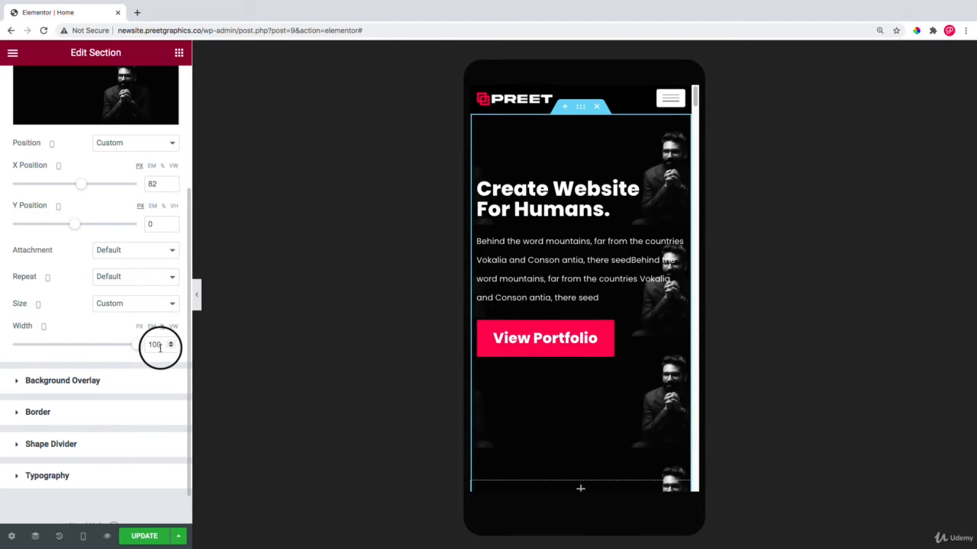
# Step: Switch the background width to pixels, setting it to 1000 px and the image's X position to -361 px
pyautogui.click(141, 333)
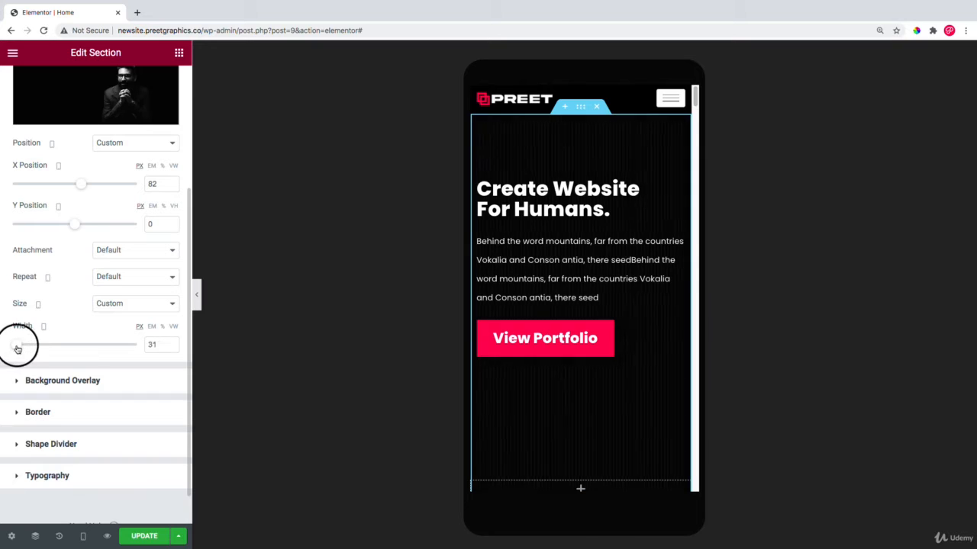
pyautogui.moveTo(17, 349); pyautogui.dragTo(95, 350)
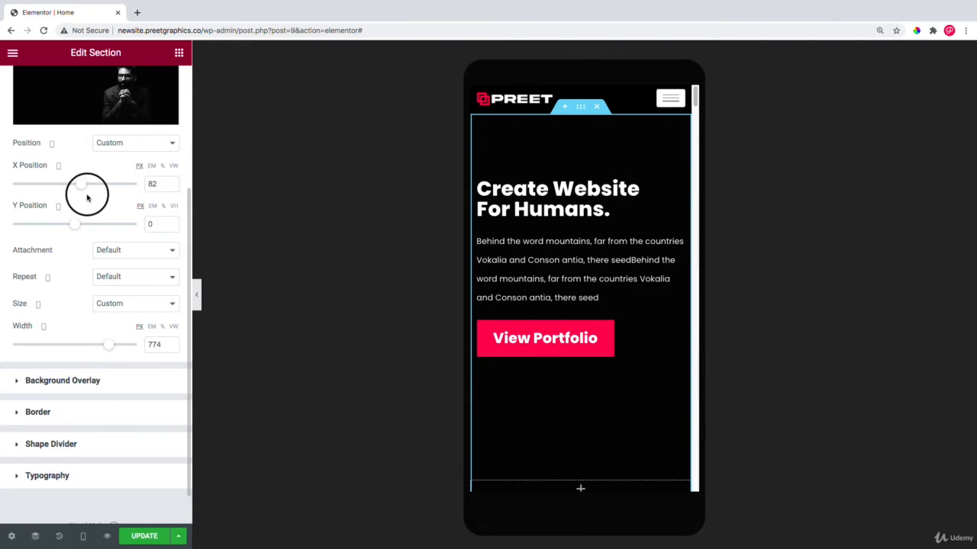
pyautogui.moveTo(73, 186); pyautogui.dragTo(47, 187)
pyautogui.moveTo(110, 349); pyautogui.dragTo(151, 349)
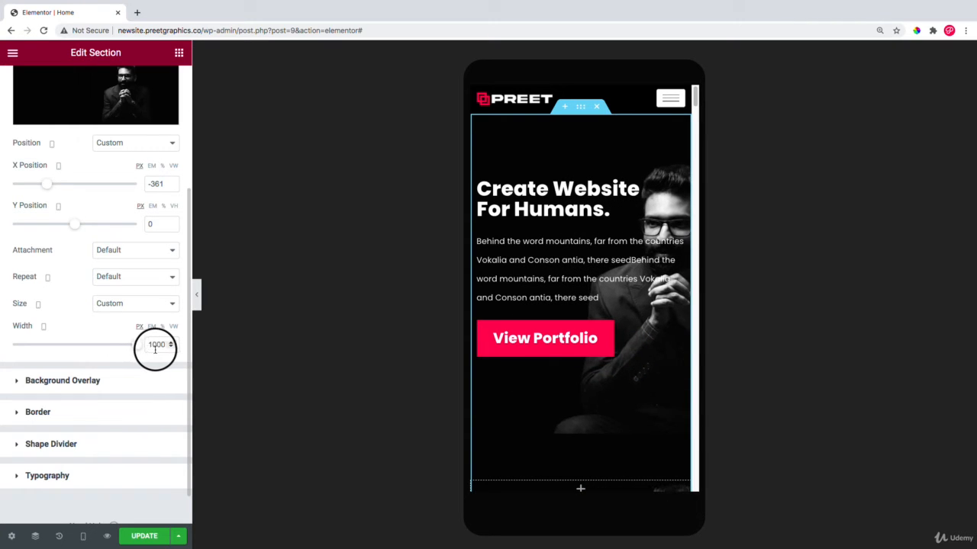
# Step: Set the hero section's mobile background image to No-repeat
pyautogui.scroll(-1, 624, 200)
pyautogui.scroll(1, 624, 199)
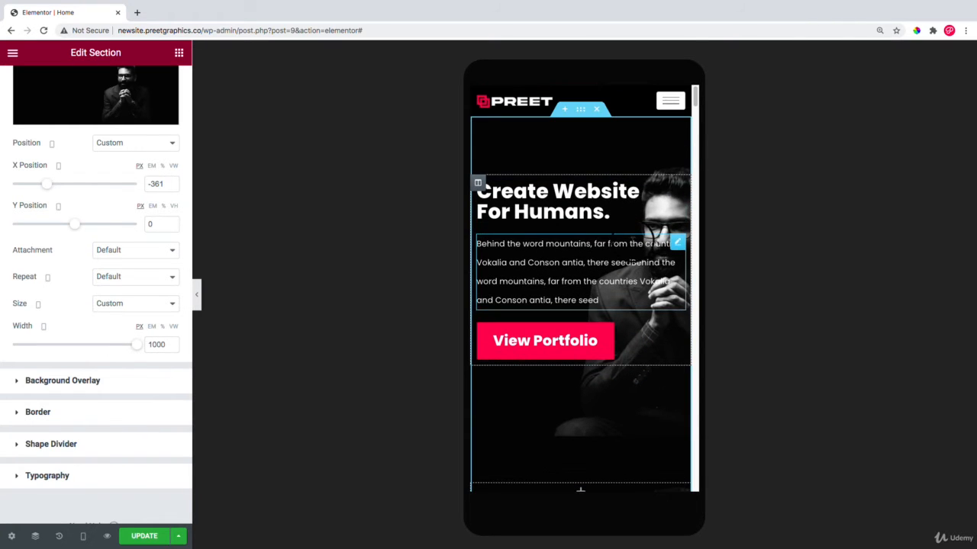
pyautogui.click(132, 340)
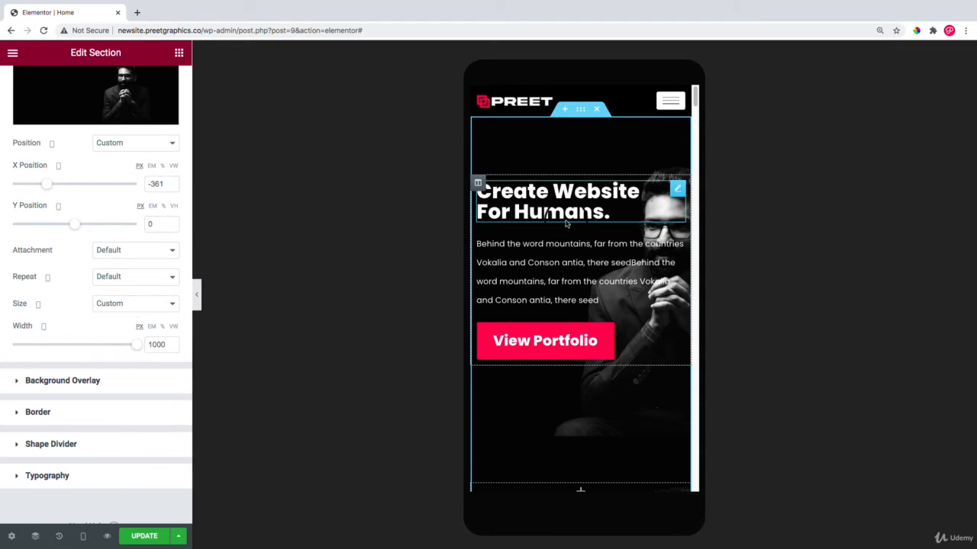
pyautogui.click(103, 279)
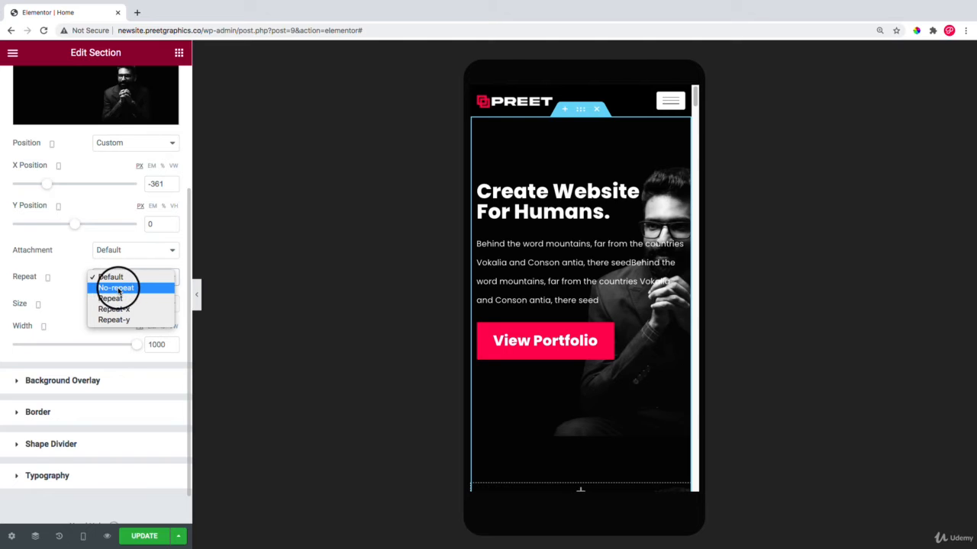
pyautogui.click(116, 287)
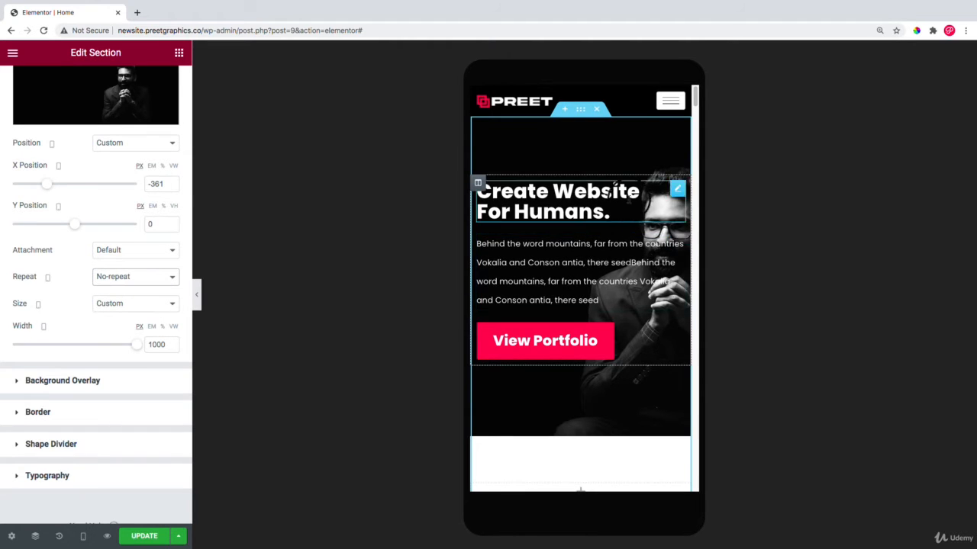
# Step: Preview the hero section at full view without the editing panel and check the empty space beneath it on mobile
pyautogui.click(274, 341)
pyautogui.click(206, 297)
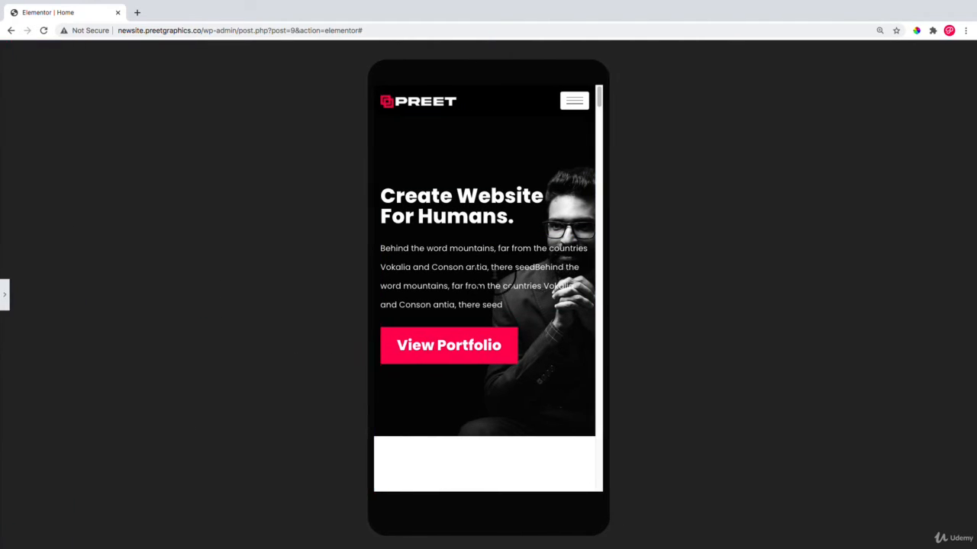
pyautogui.scroll(-3, 512, 272)
pyautogui.scroll(3, 512, 271)
pyautogui.scroll(-1, 509, 195)
pyautogui.scroll(1, 513, 212)
pyautogui.scroll(-5, 517, 207)
pyautogui.scroll(5, 518, 206)
pyautogui.click(480, 463)
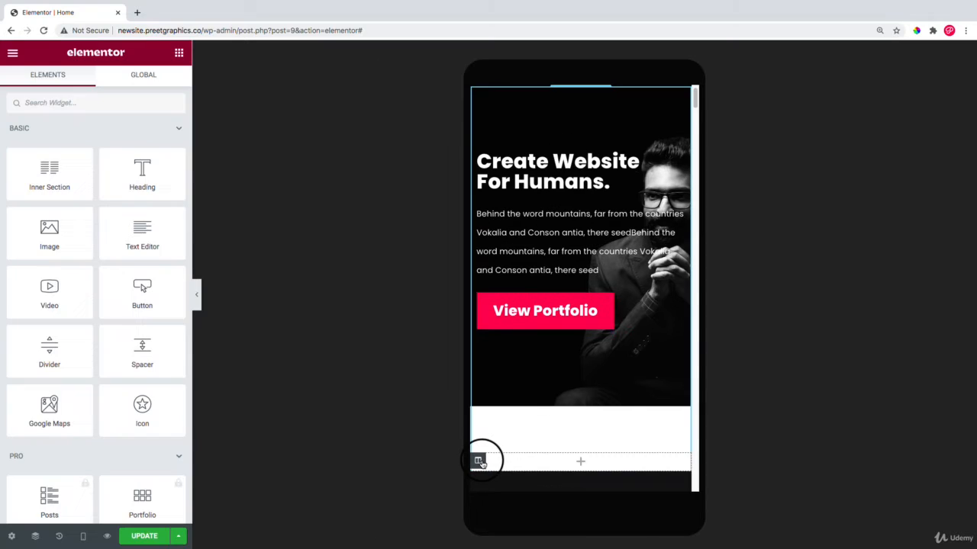
# Step: Set the hero section's minimum height on mobile to 583 px and preview the result
pyautogui.scroll(1, 541, 153)
pyautogui.rightClick(545, 133)
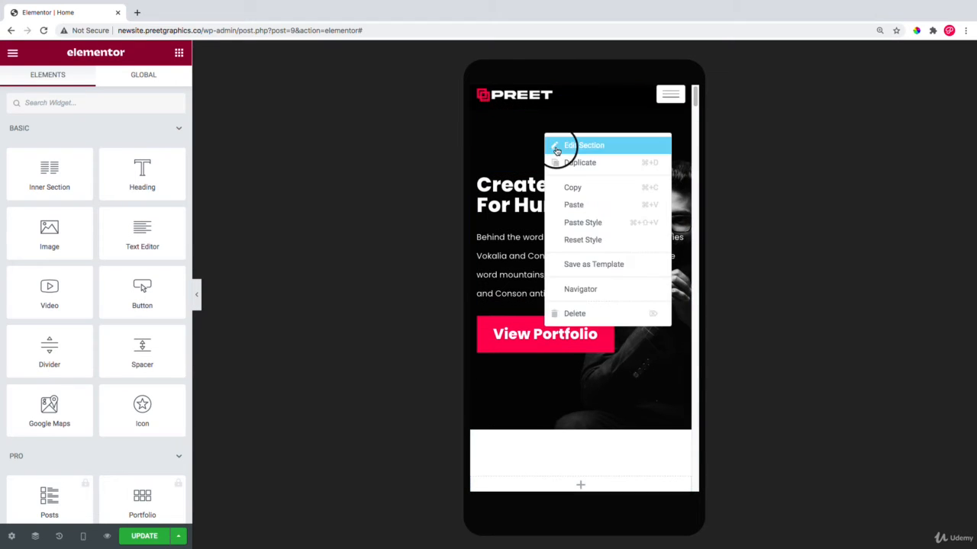
pyautogui.click(556, 148)
pyautogui.click(23, 89)
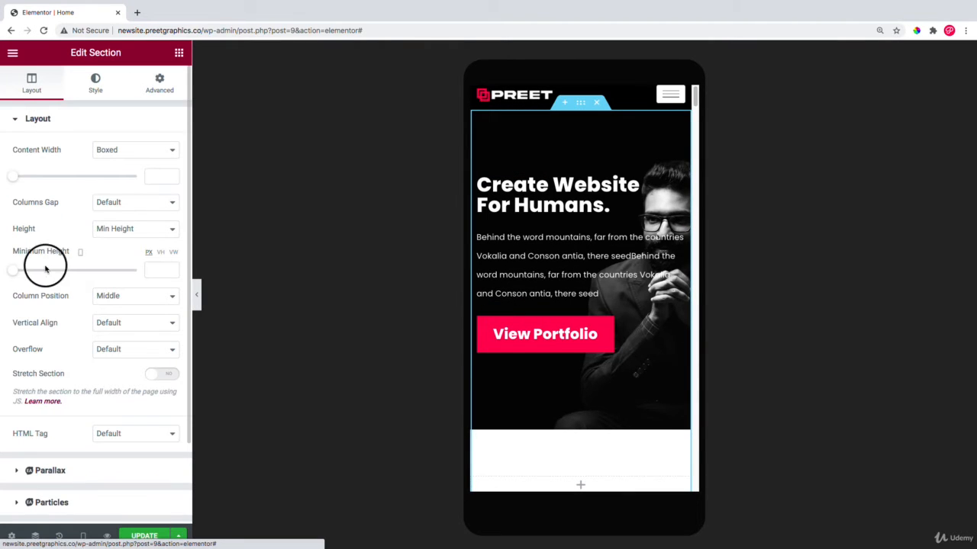
pyautogui.moveTo(45, 269); pyautogui.dragTo(64, 275)
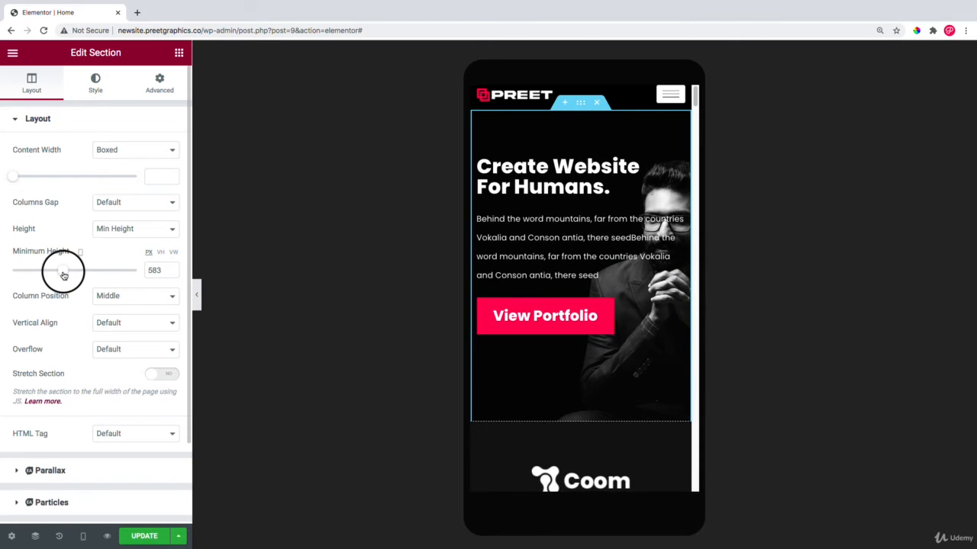
pyautogui.click(197, 292)
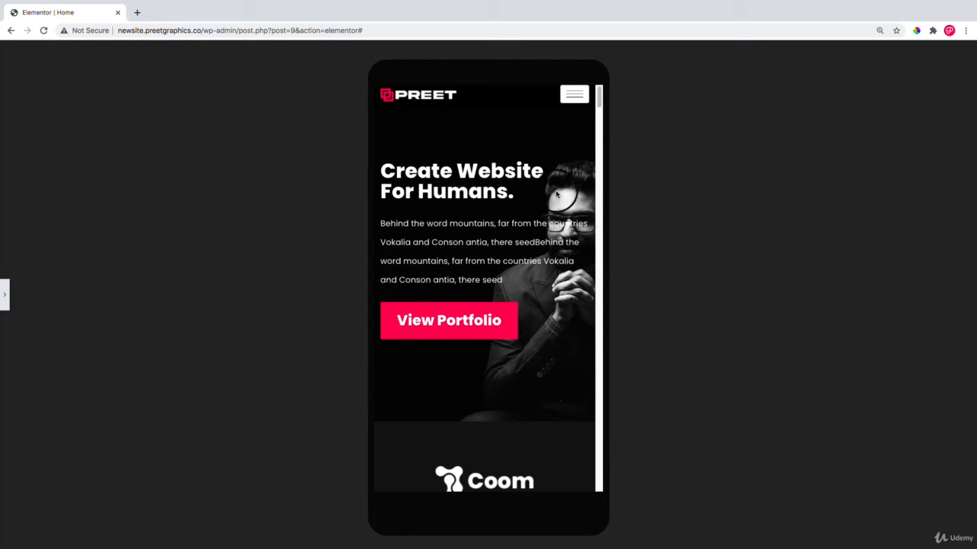
pyautogui.click(2, 300)
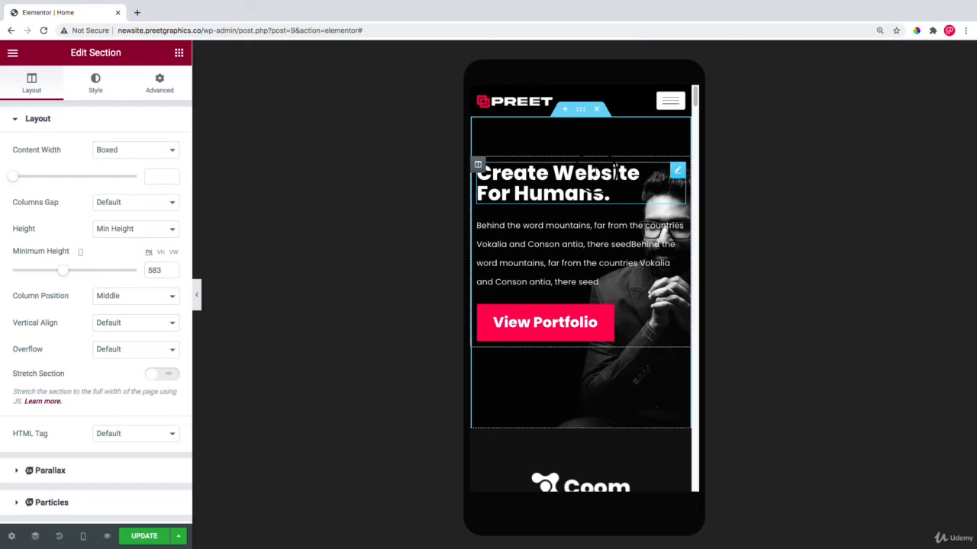
# Step: Set the mobile padding of the logo carousel's column to 50 px on all four sides
pyautogui.click(520, 323)
pyautogui.scroll(-5, 518, 312)
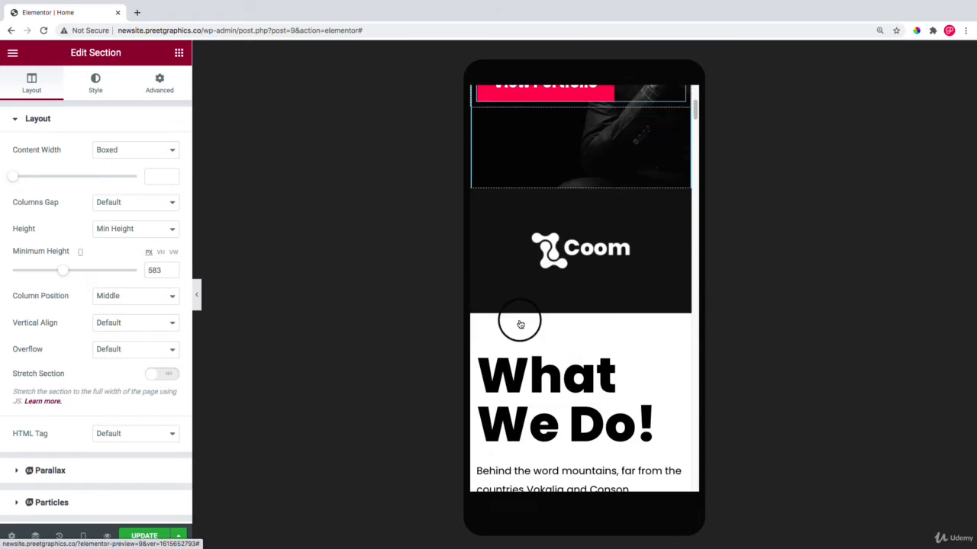
pyautogui.click(513, 211)
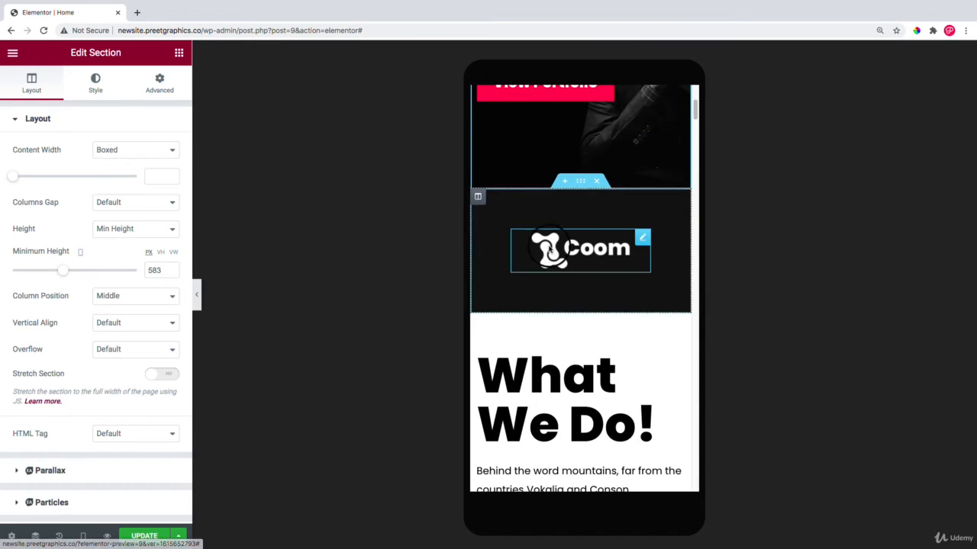
pyautogui.rightClick(479, 200)
pyautogui.click(495, 211)
pyautogui.click(159, 83)
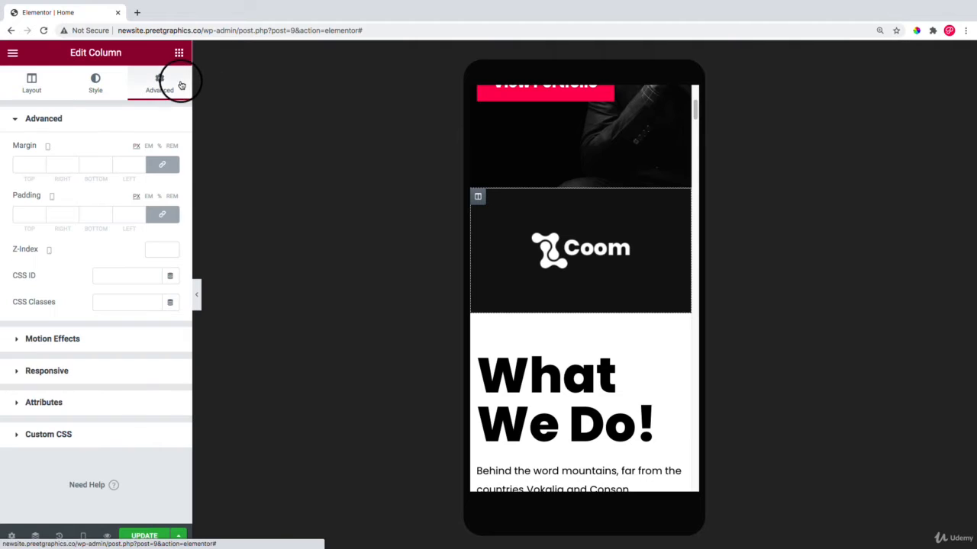
pyautogui.click(24, 216)
pyautogui.write('0')
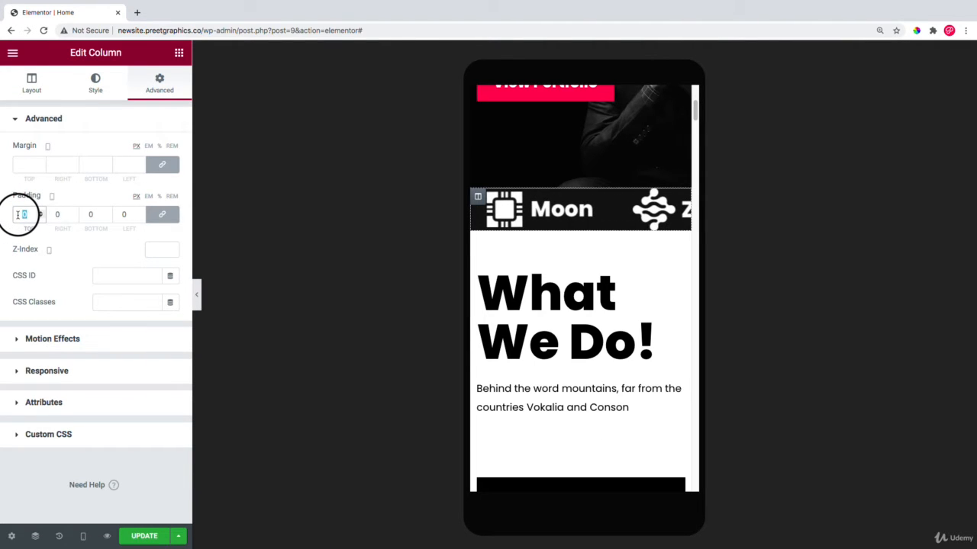
pyautogui.moveTo(140, 214); pyautogui.dragTo(139, 215)
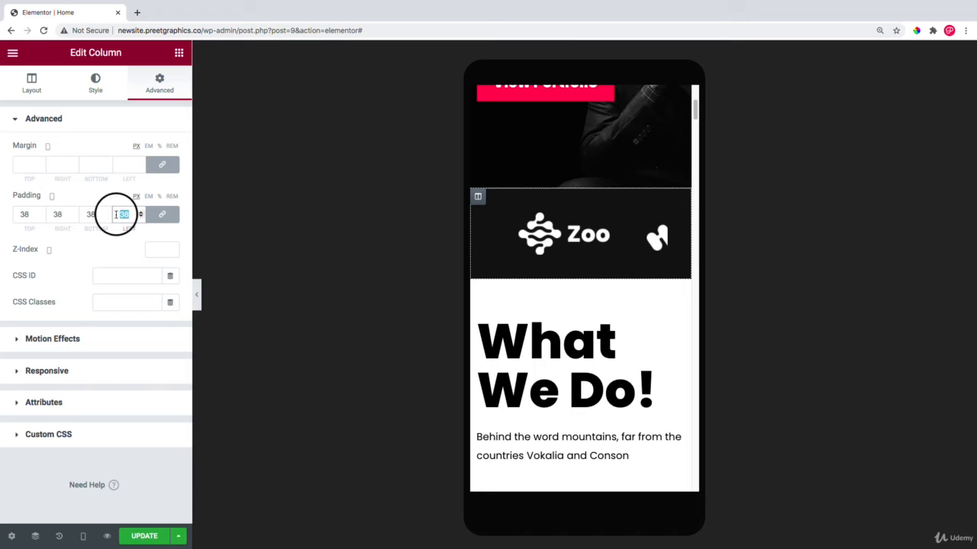
pyautogui.write('50')
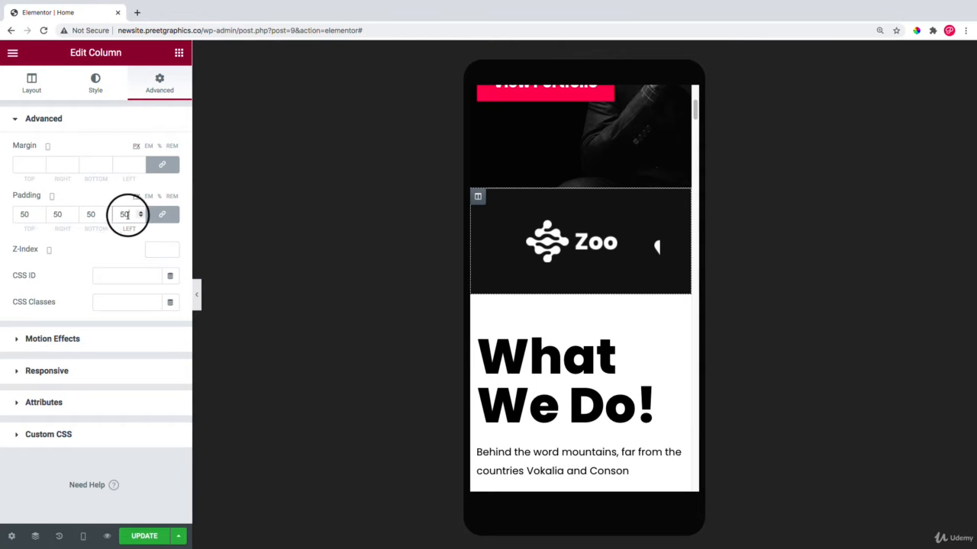
# Step: Set the logo image carousel to show 1 slide at a time on mobile
pyautogui.rightClick(566, 229)
pyautogui.click(570, 235)
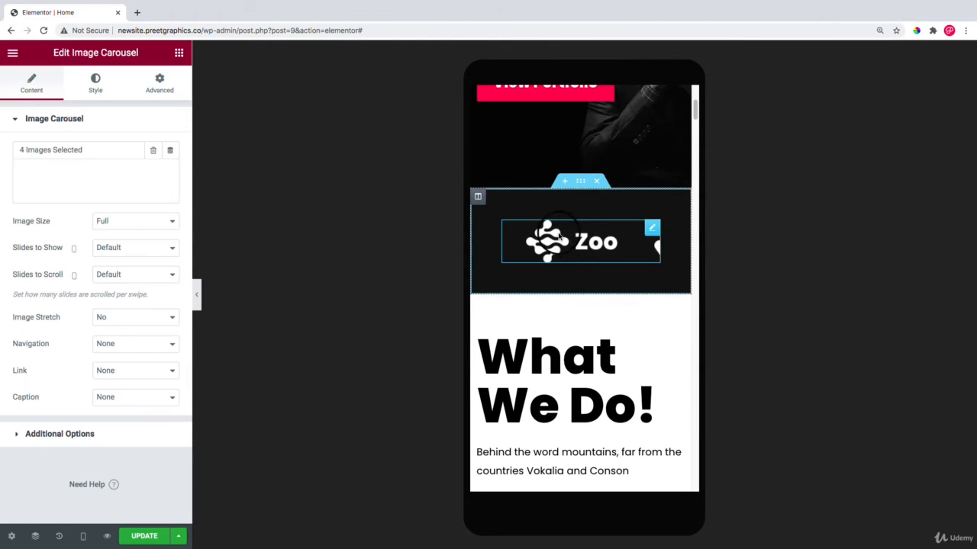
pyautogui.click(132, 249)
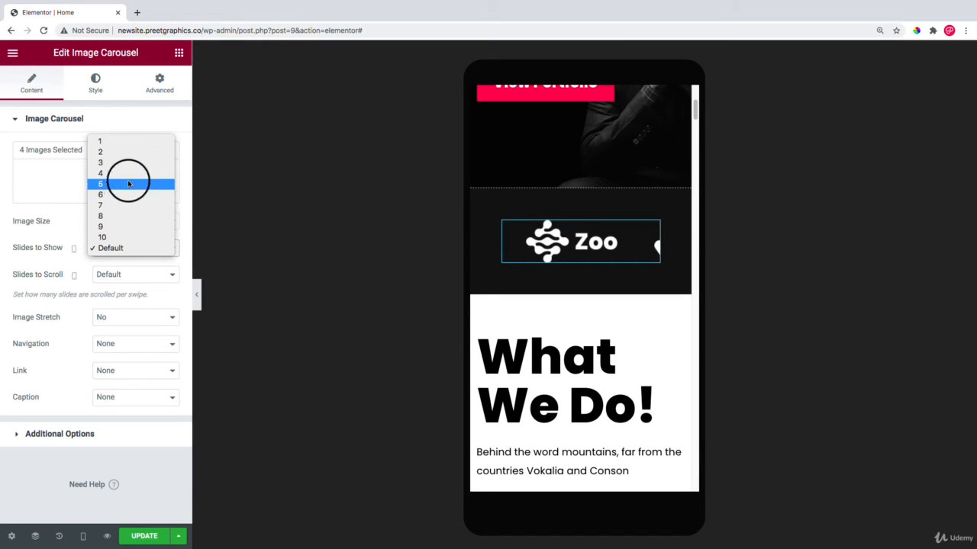
pyautogui.click(123, 142)
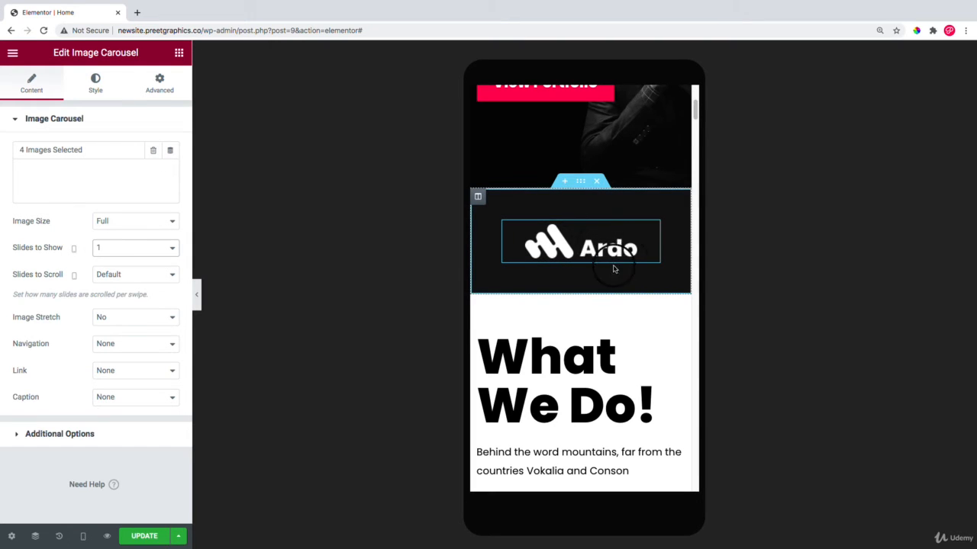
# Step: Set the "What We Do!" heading's mobile font size to 43 px and center-align it
pyautogui.scroll(-3, 614, 269)
pyautogui.rightClick(576, 197)
pyautogui.click(602, 203)
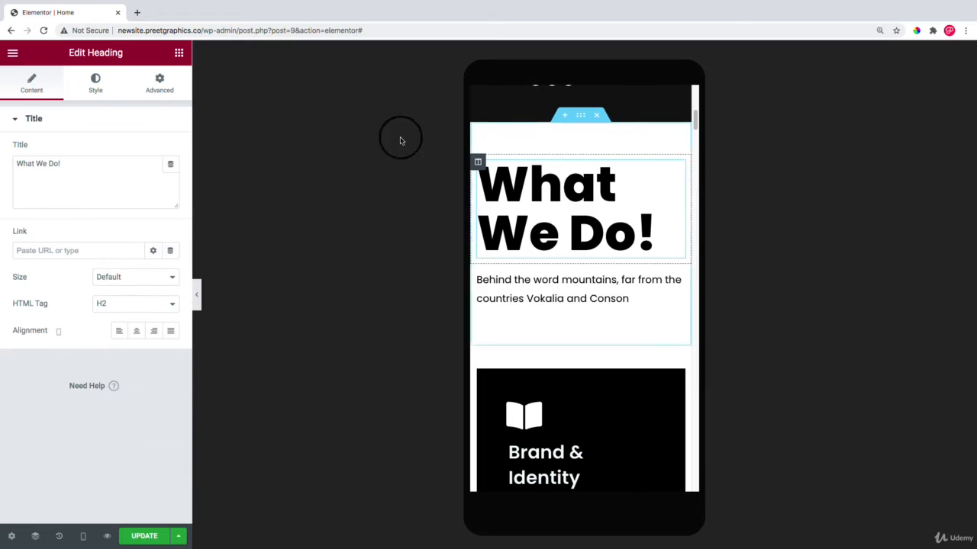
pyautogui.click(98, 83)
pyautogui.click(169, 176)
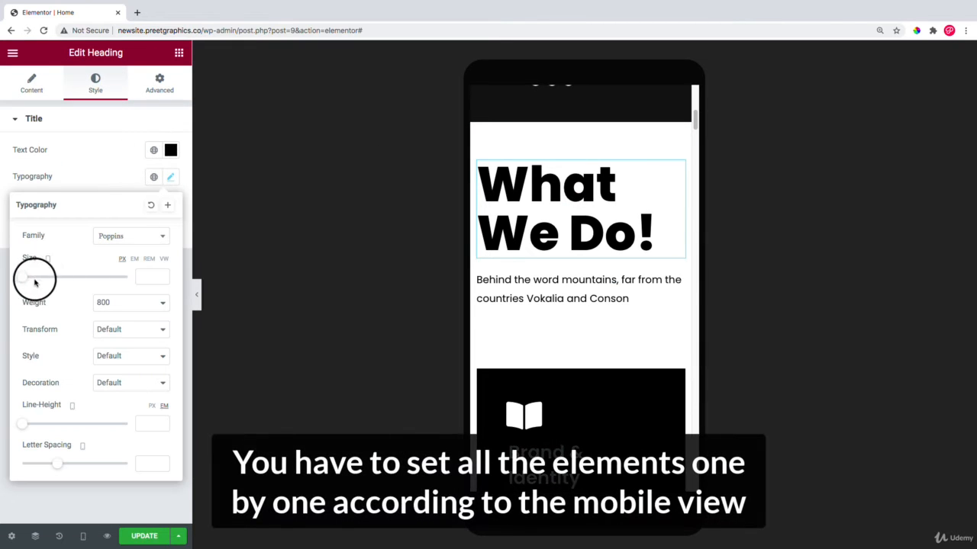
pyautogui.moveTo(34, 282)
pyautogui.mouseDown()
pyautogui.moveTo(28, 277)
pyautogui.moveTo(47, 280)
pyautogui.mouseUp()
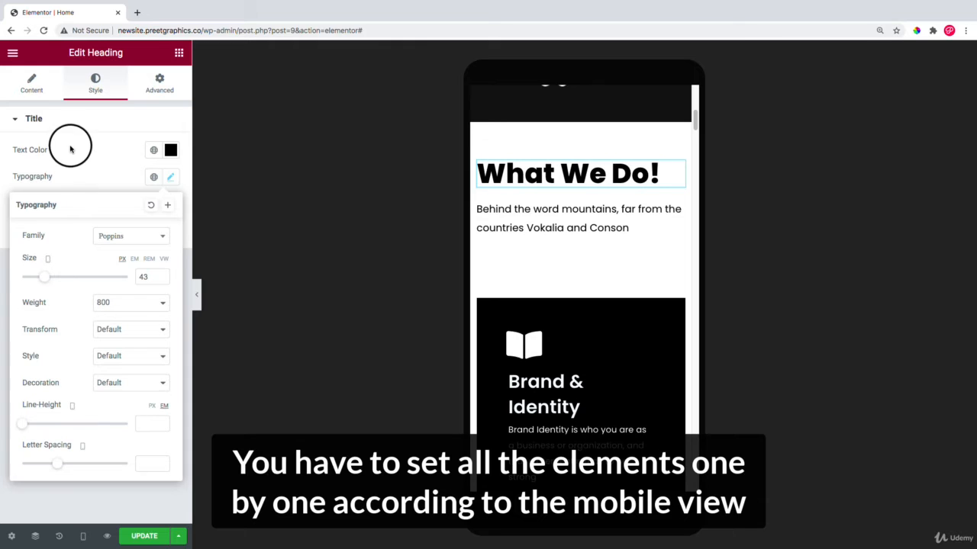
pyautogui.click(50, 84)
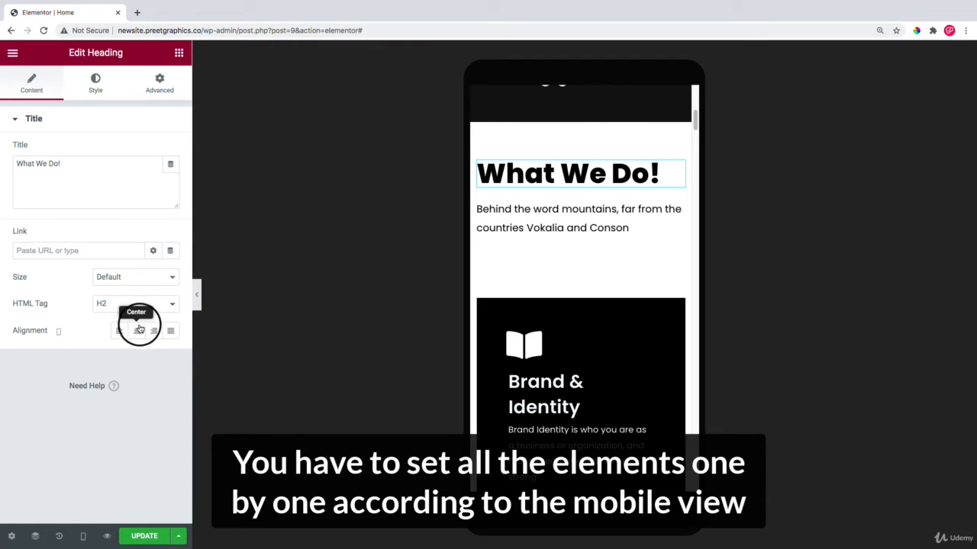
pyautogui.click(136, 329)
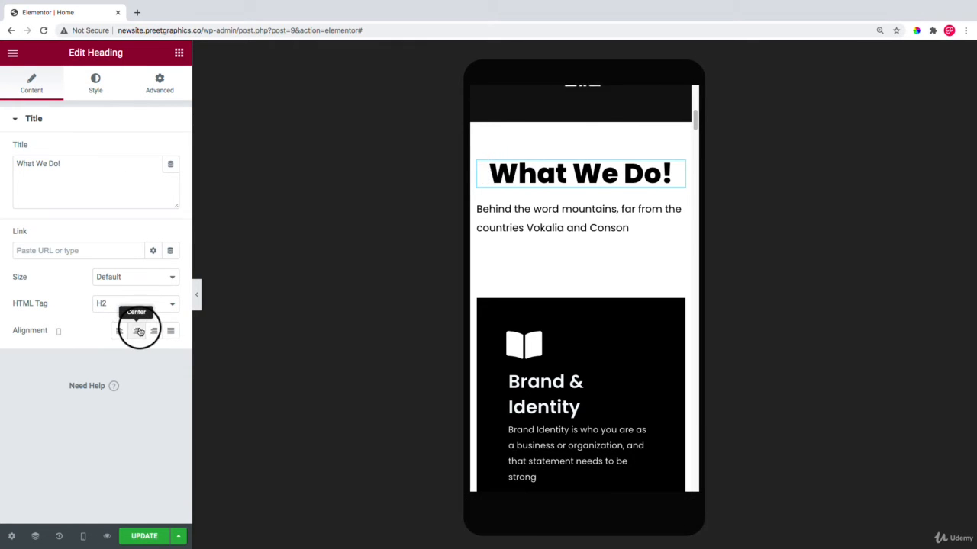
# Step: Center-align the description text under the "What We Do!" heading on mobile
pyautogui.rightClick(562, 208)
pyautogui.click(568, 221)
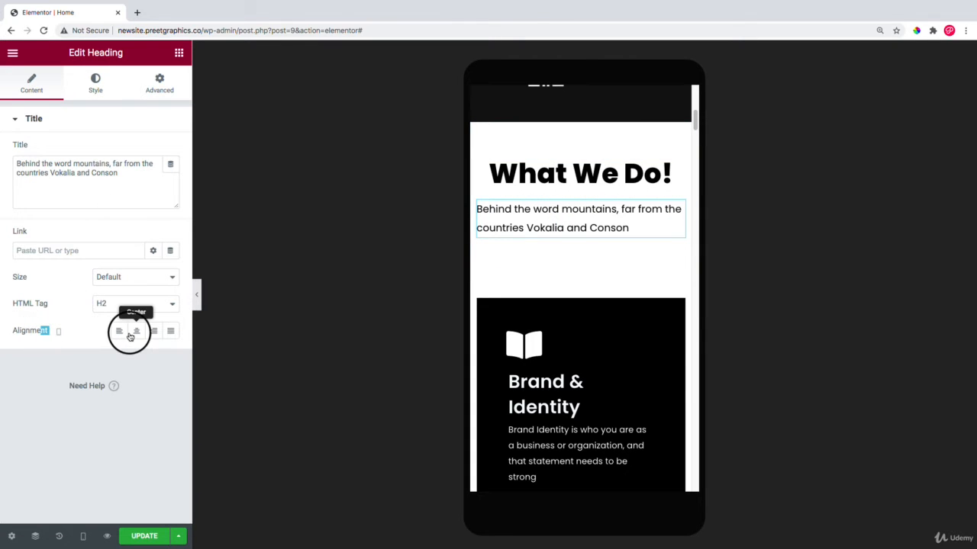
pyautogui.click(131, 334)
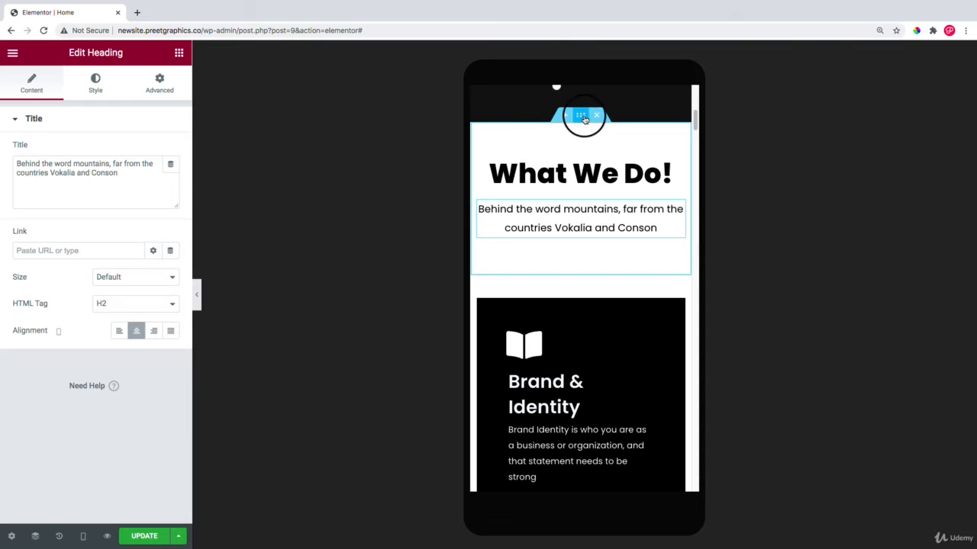
# Step: Set the mobile font size of the "We Are Digital & Creative Agency" heading to 37 px
pyautogui.scroll(-1, 564, 191)
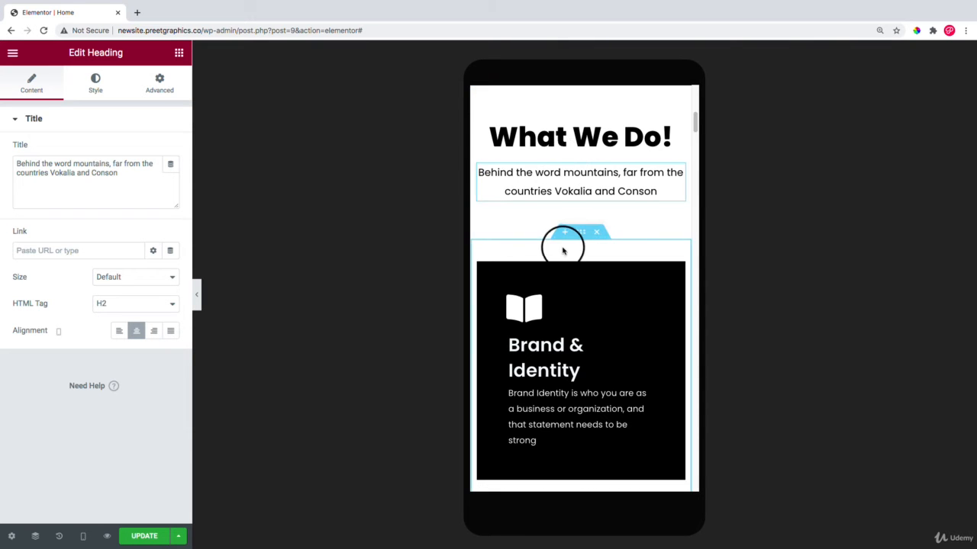
pyautogui.scroll(-1, 572, 237)
pyautogui.scroll(-4, 575, 232)
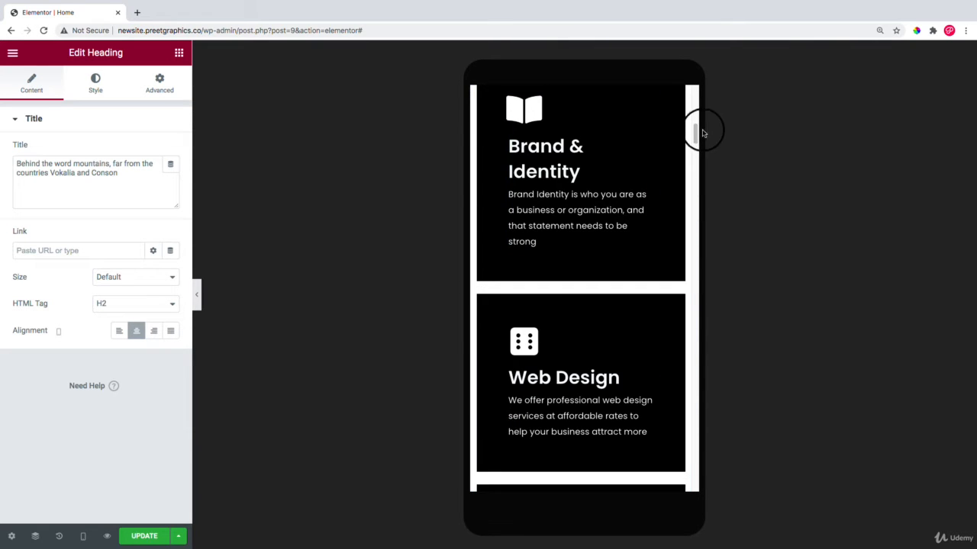
pyautogui.moveTo(697, 129); pyautogui.dragTo(698, 164)
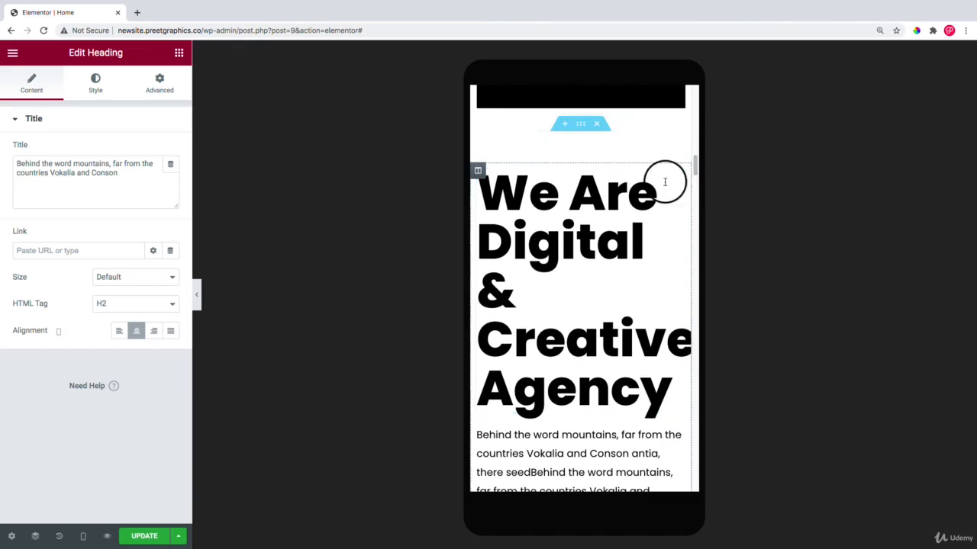
pyautogui.rightClick(571, 207)
pyautogui.click(606, 217)
pyautogui.click(85, 97)
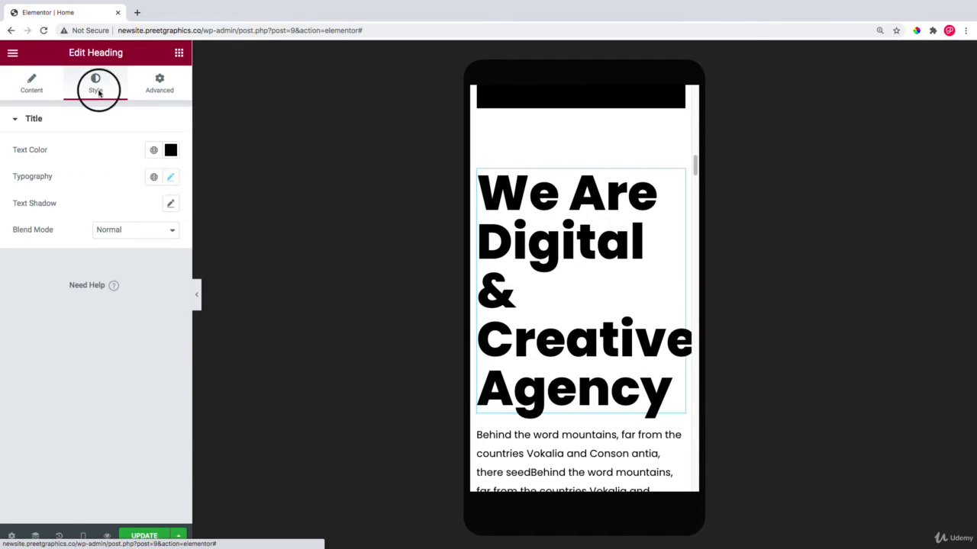
pyautogui.click(169, 177)
pyautogui.moveTo(25, 280)
pyautogui.mouseDown()
pyautogui.moveTo(51, 280)
pyautogui.moveTo(42, 277)
pyautogui.mouseUp()
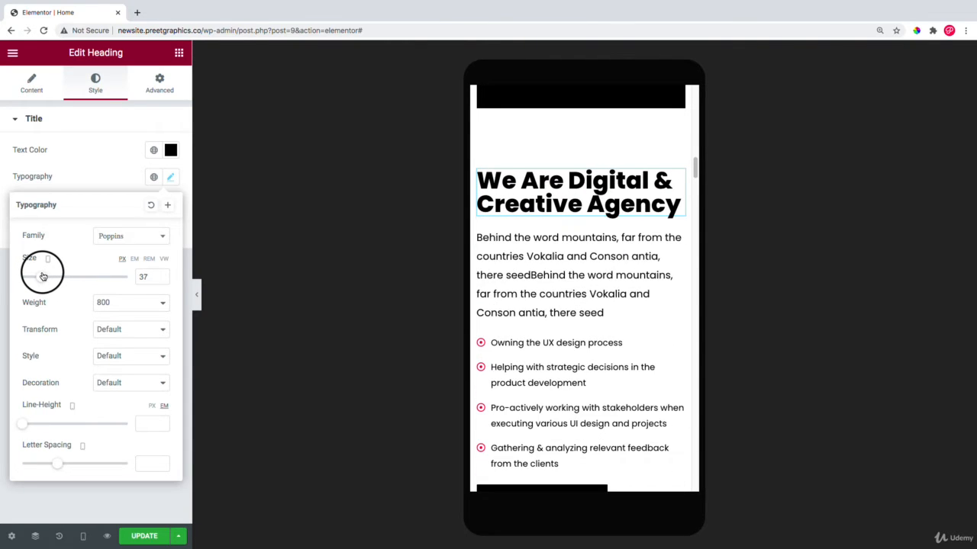
# Step: Set the mobile font size of the paragraph under the "We Are Digital & Creative Agency" heading to 13 px
pyautogui.scroll(-1, 613, 273)
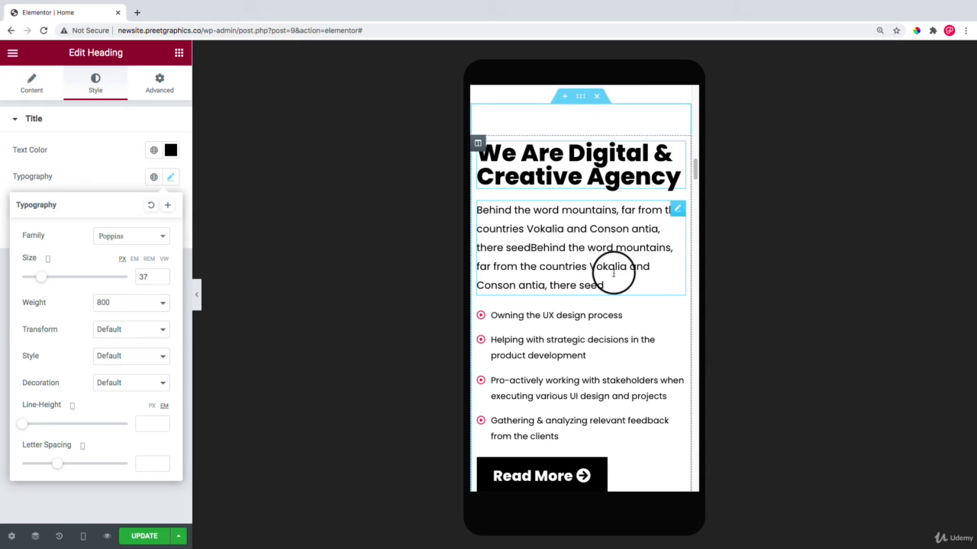
pyautogui.rightClick(551, 221)
pyautogui.click(580, 233)
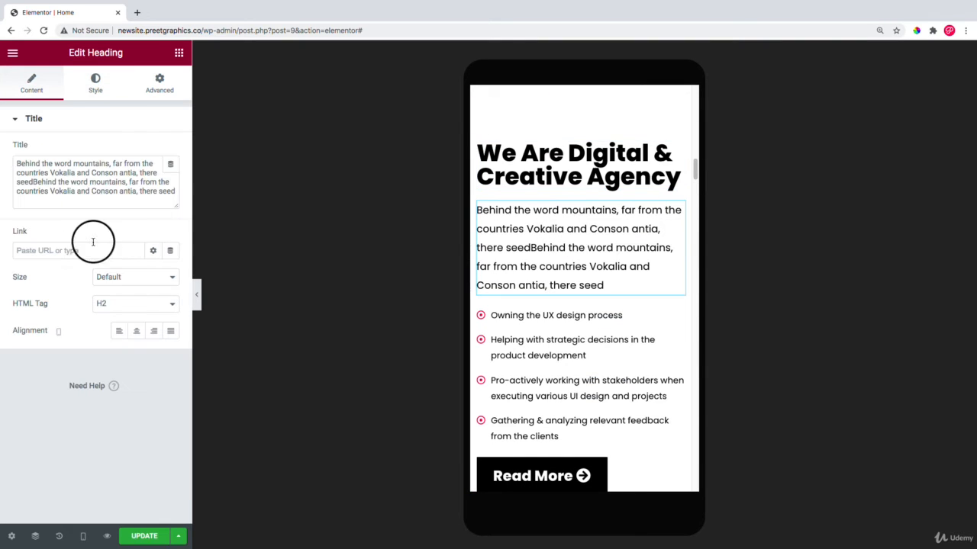
pyautogui.click(95, 90)
pyautogui.click(169, 177)
pyautogui.moveTo(26, 283); pyautogui.dragTo(32, 283)
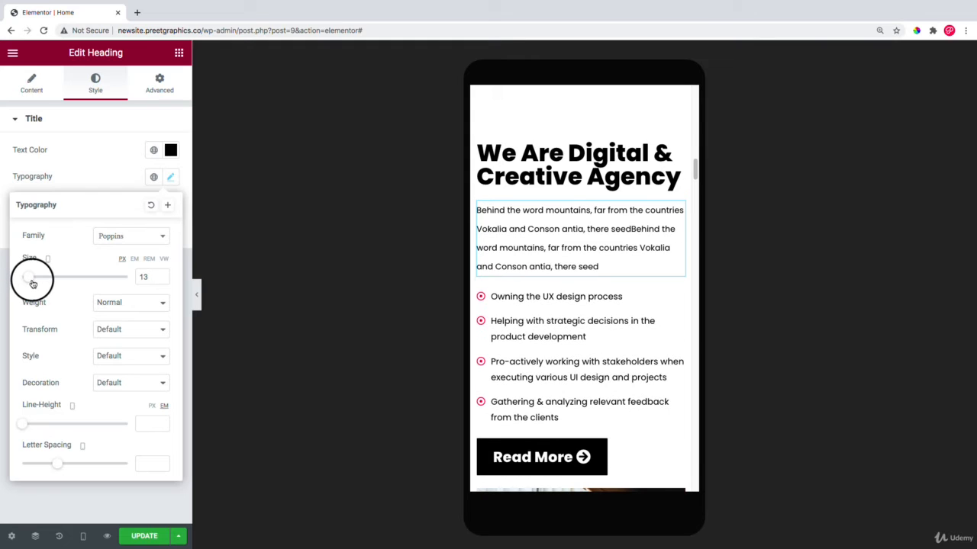
# Step: Review the agency section's bullet list, Read More button and image, plus the spacing before the Brand & Identity card
pyautogui.scroll(-5, 538, 267)
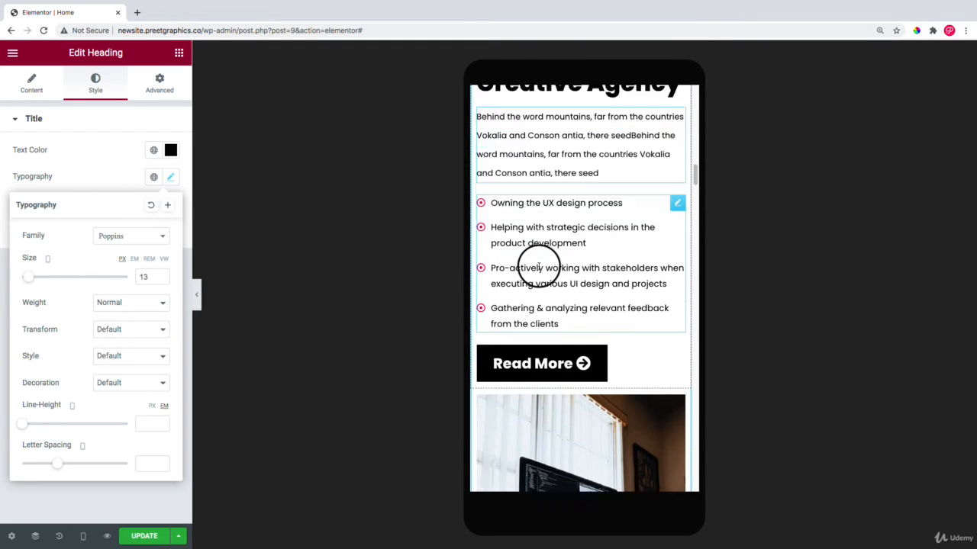
pyautogui.scroll(-4, 567, 209)
pyautogui.scroll(-2, 567, 206)
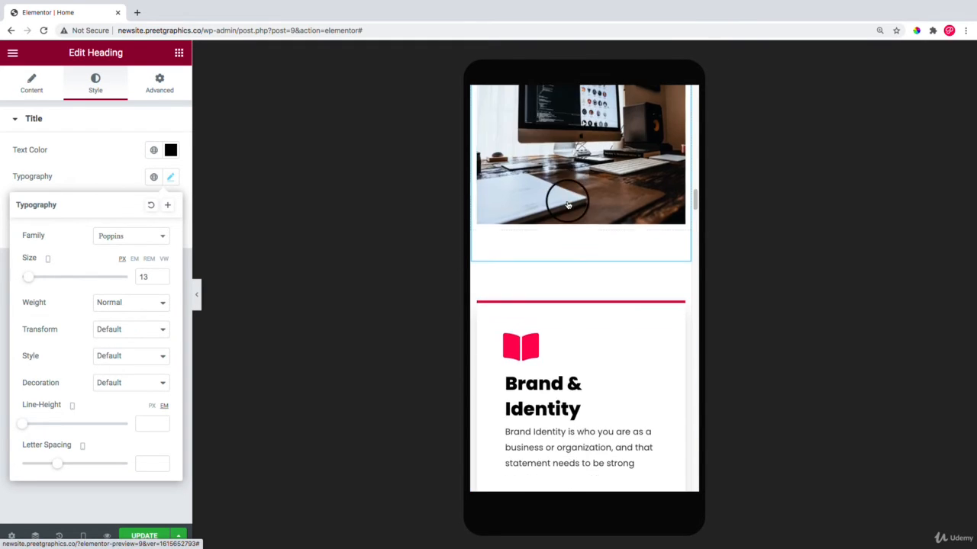
pyautogui.scroll(2, 584, 247)
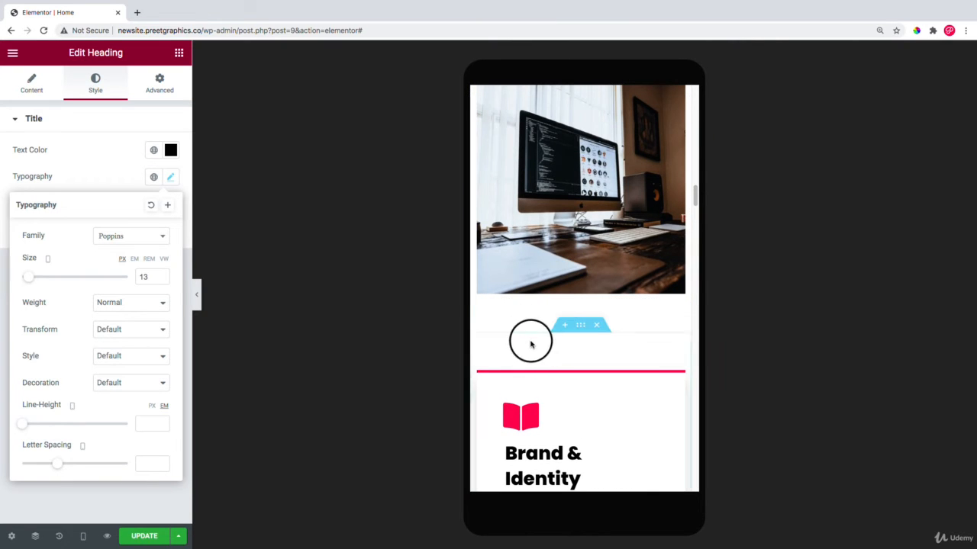
pyautogui.scroll(-1, 530, 345)
pyautogui.scroll(5, 527, 257)
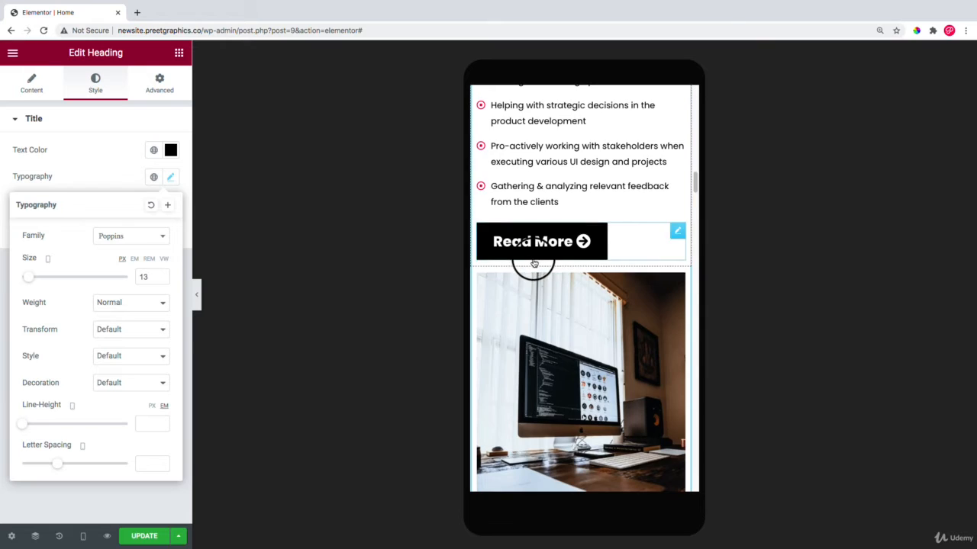
# Step: Set the mobile padding of the "We Are Digital & Creative Agency" section to 10 px on all sides
pyautogui.click(478, 272)
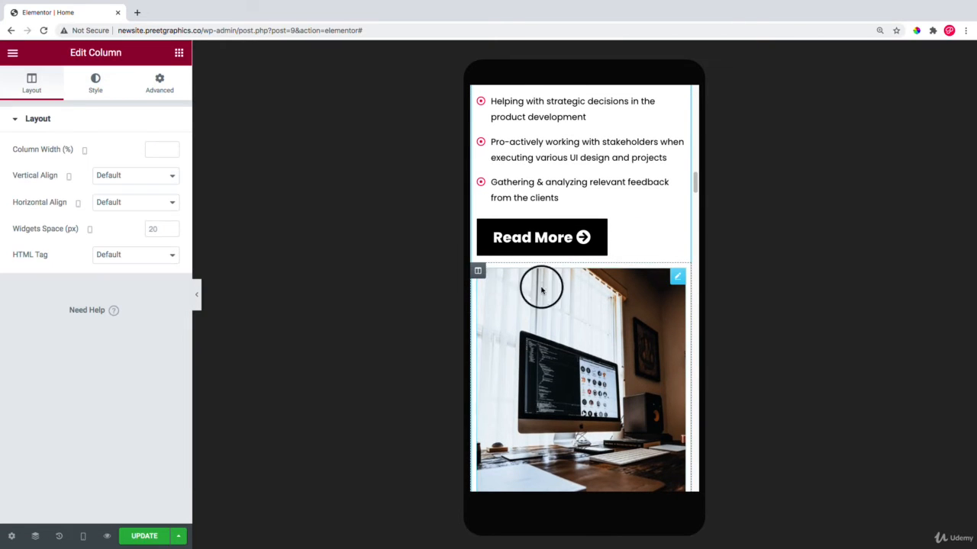
pyautogui.scroll(-4, 541, 283)
pyautogui.scroll(5, 541, 283)
pyautogui.scroll(-10, 574, 282)
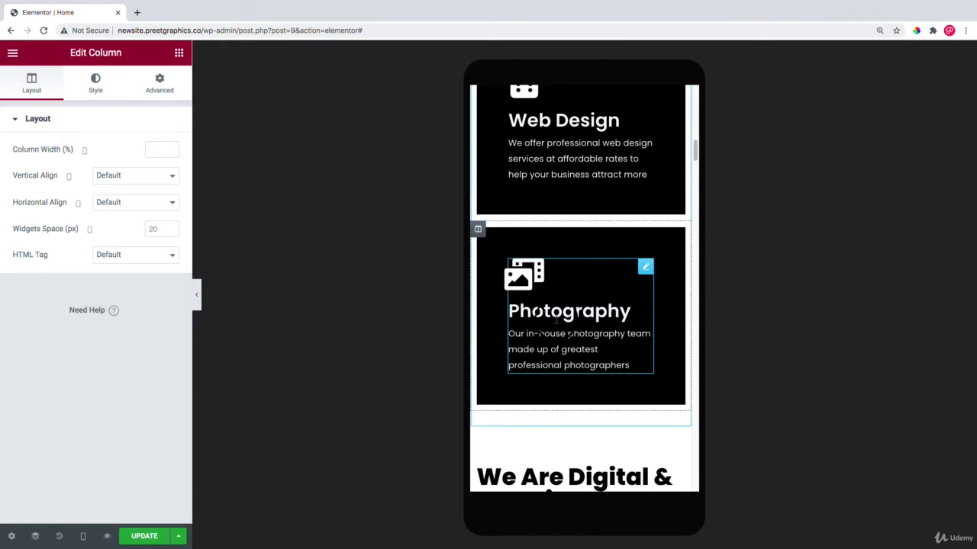
pyautogui.scroll(-3, 569, 334)
pyautogui.rightClick(580, 312)
pyautogui.click(591, 320)
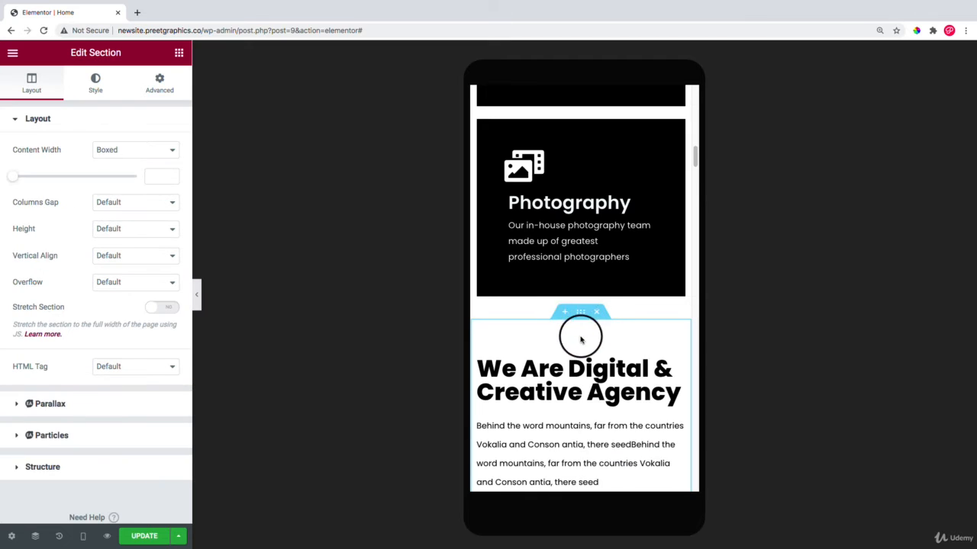
pyautogui.scroll(-5, 580, 340)
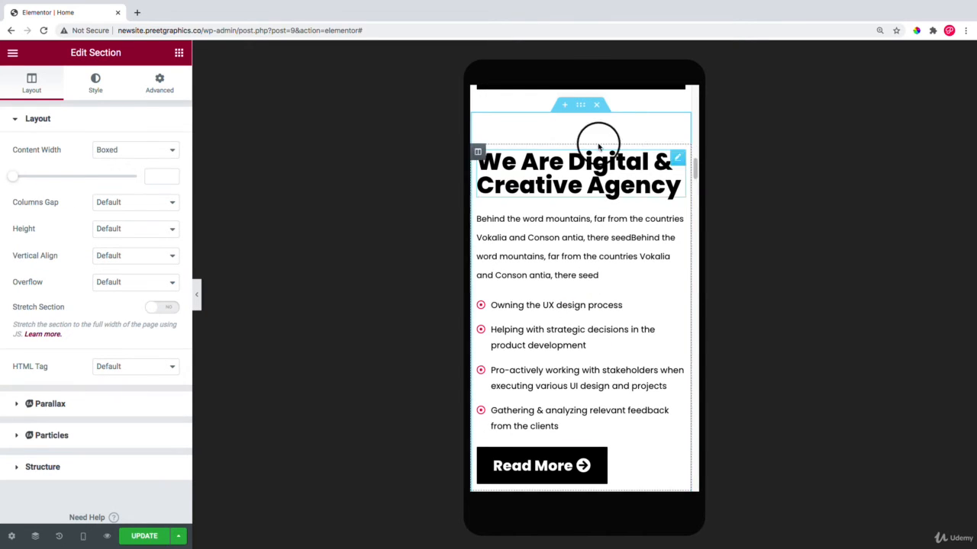
pyautogui.click(162, 85)
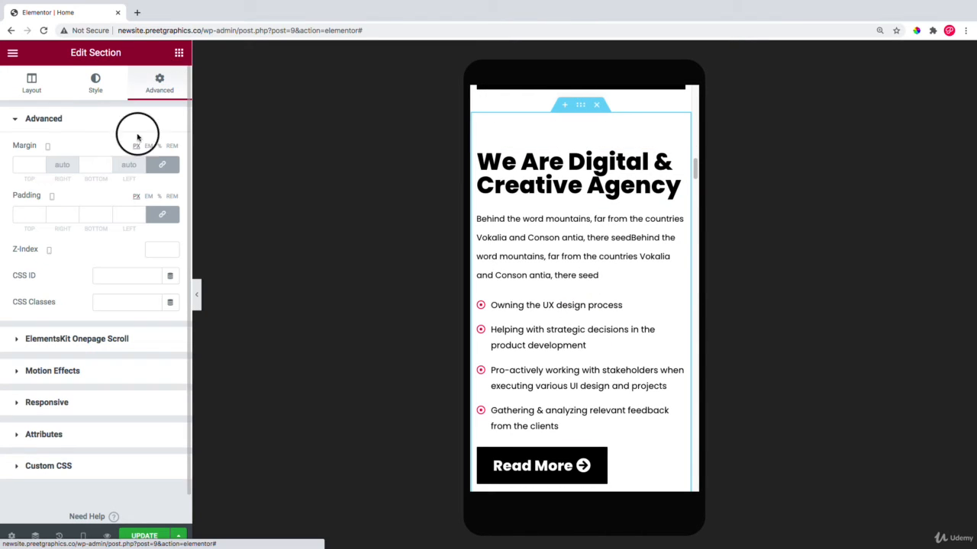
pyautogui.click(27, 214)
pyautogui.write('10')
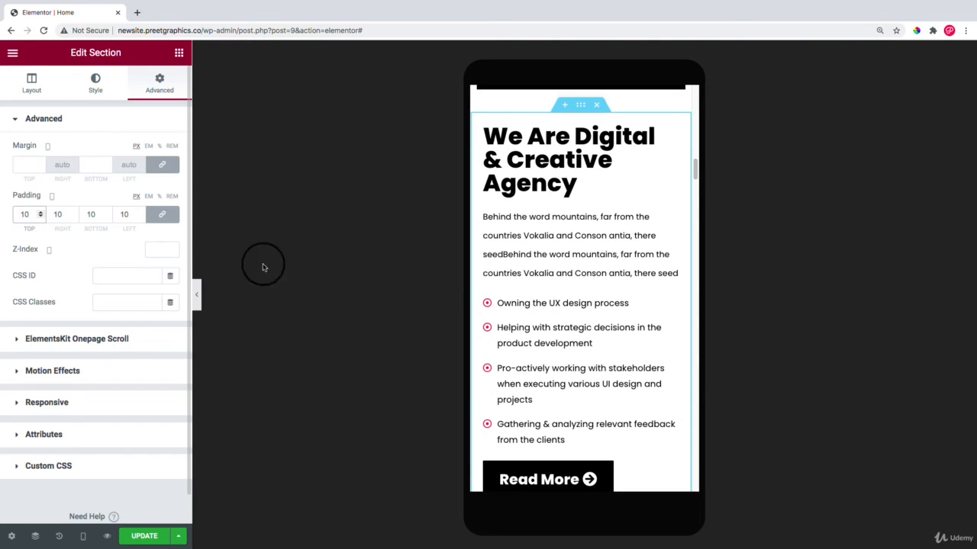
# Step: Set the mobile padding of the section holding the Brand & Identity cards to 10 px on all sides
pyautogui.scroll(-10, 542, 281)
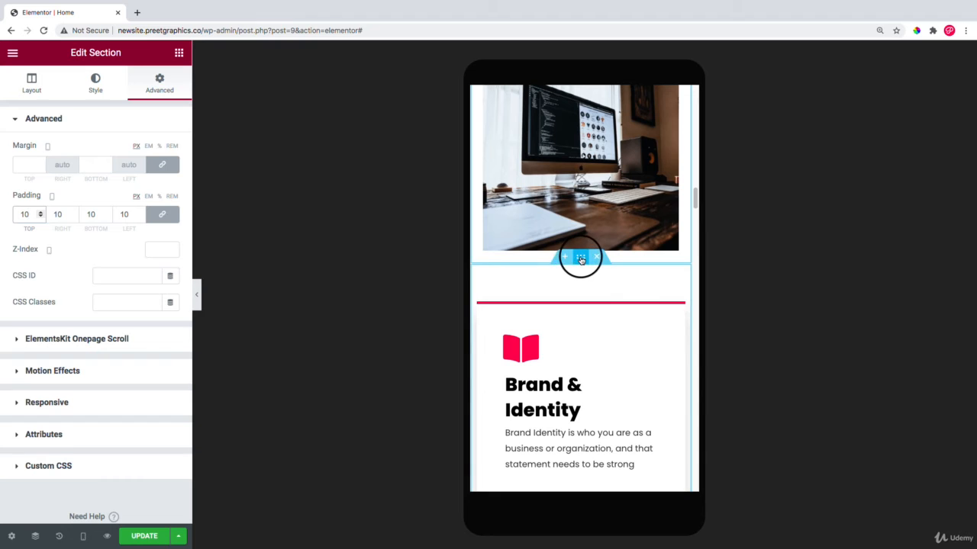
pyautogui.rightClick(579, 260)
pyautogui.click(610, 266)
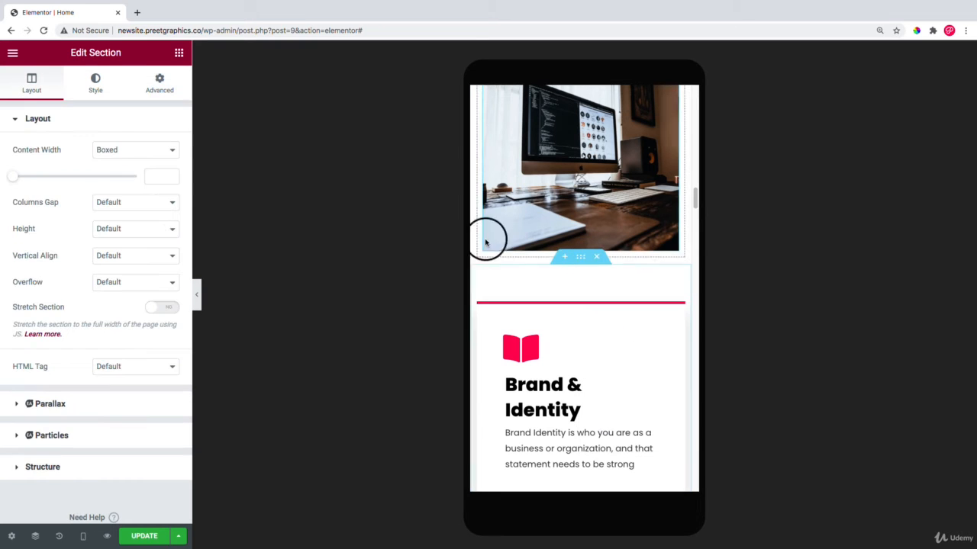
pyautogui.click(134, 91)
pyautogui.click(30, 209)
pyautogui.write('10')
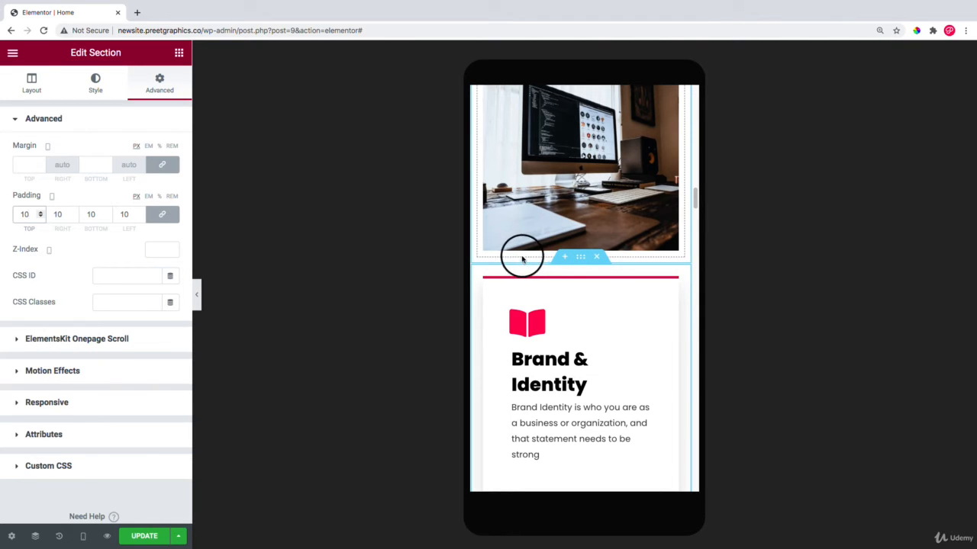
pyautogui.scroll(-3, 526, 267)
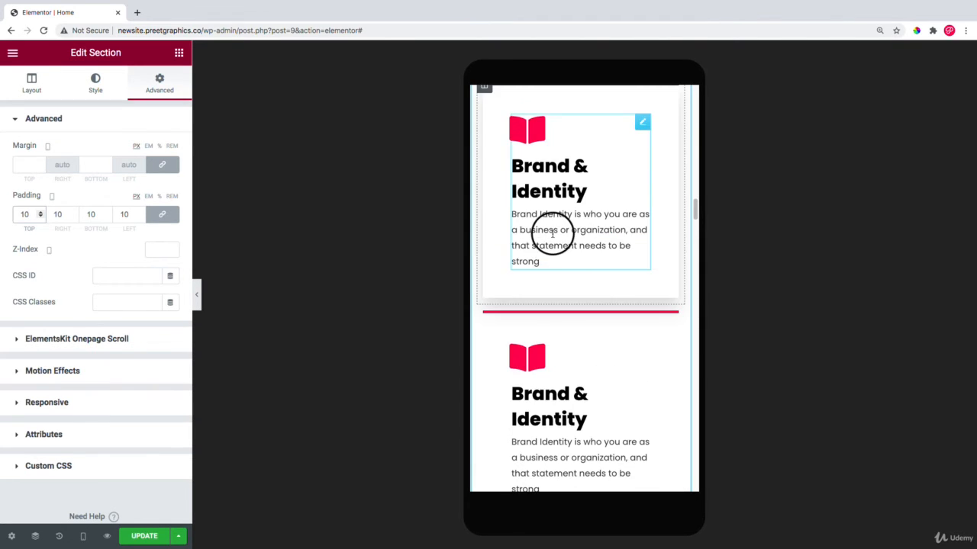
pyautogui.scroll(3, 524, 157)
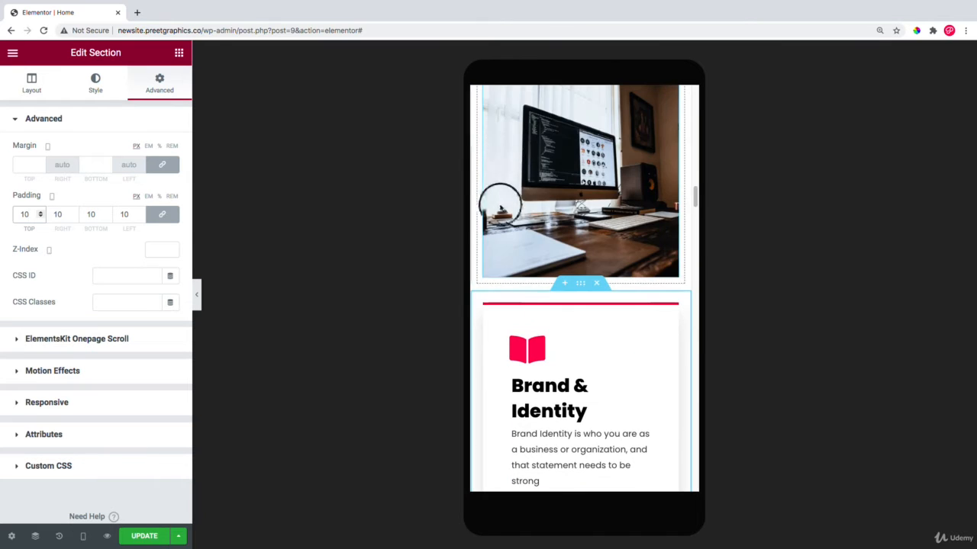
# Step: Set the mobile title font size of the first Brand & Identity icon box to 24 px
pyautogui.scroll(-2, 497, 201)
pyautogui.rightClick(546, 237)
pyautogui.click(561, 245)
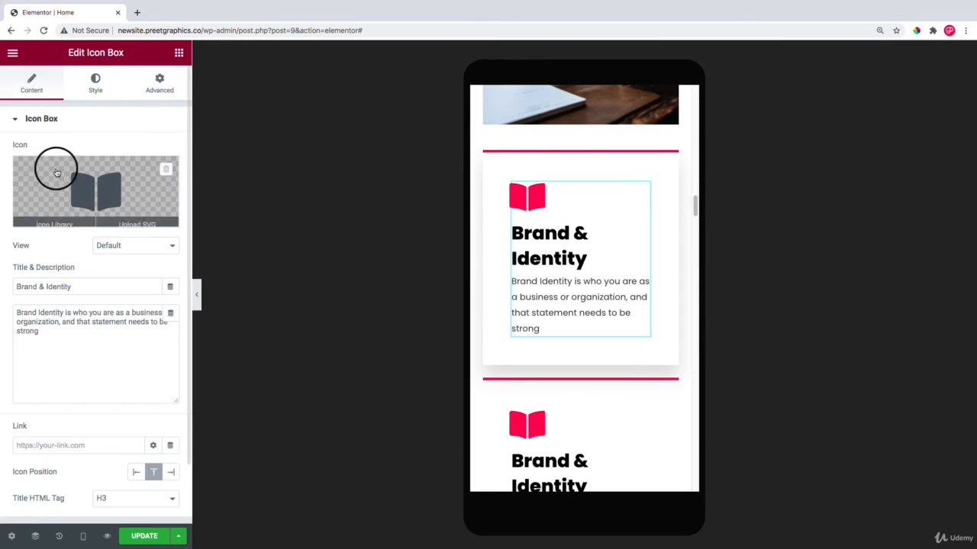
pyautogui.click(97, 88)
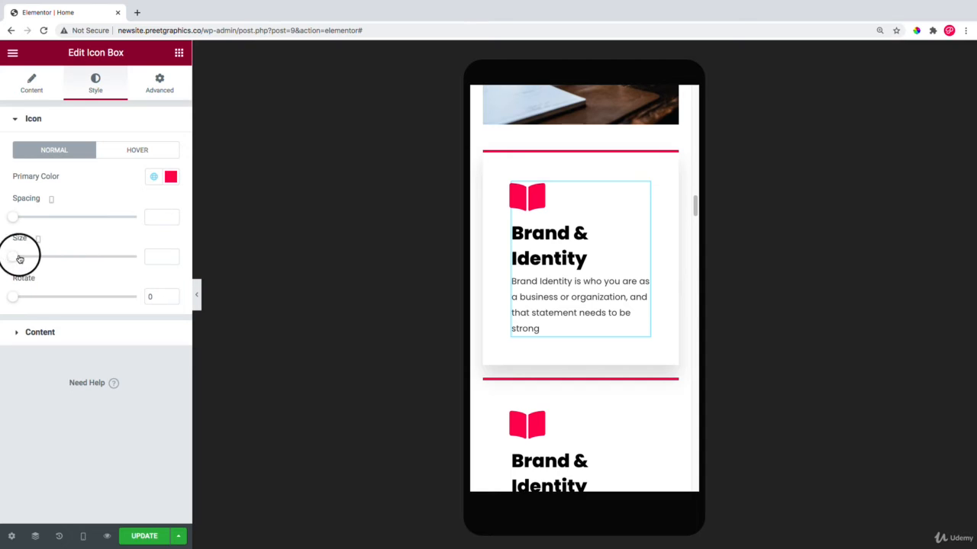
pyautogui.click(33, 332)
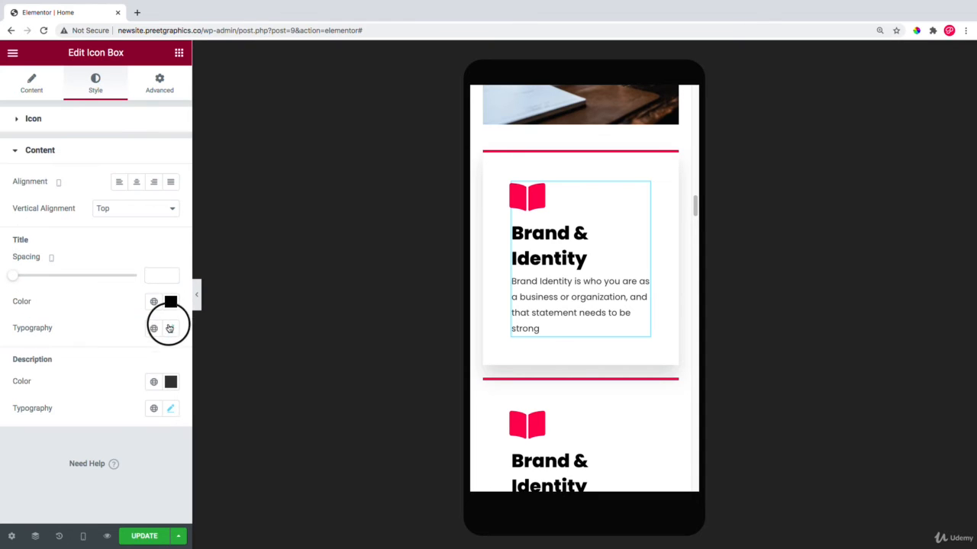
pyautogui.click(169, 328)
pyautogui.moveTo(16, 438); pyautogui.dragTo(33, 434)
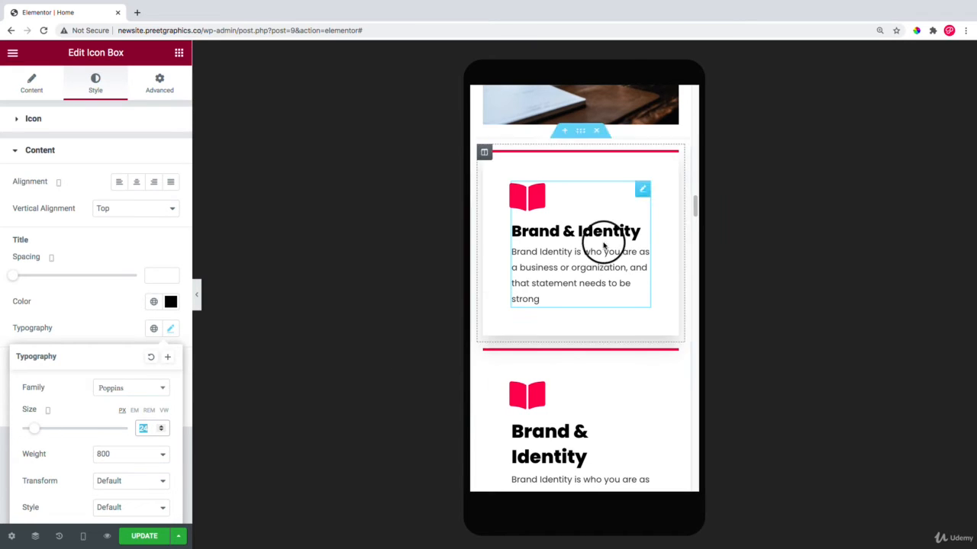
# Step: Set the mobile title font size of the second Brand & Identity icon box to 24 px
pyautogui.scroll(-3, 588, 244)
pyautogui.rightClick(565, 265)
pyautogui.click(545, 241)
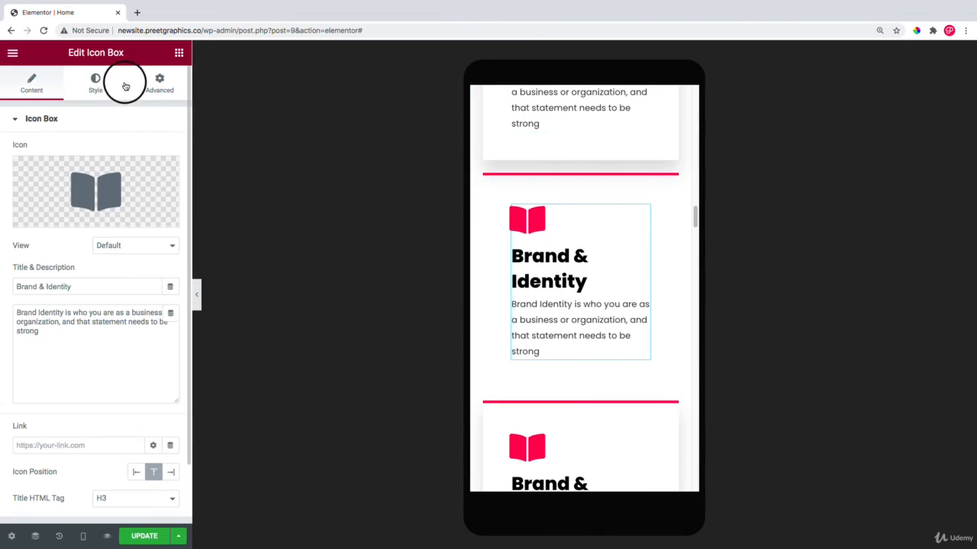
pyautogui.click(95, 81)
pyautogui.click(27, 333)
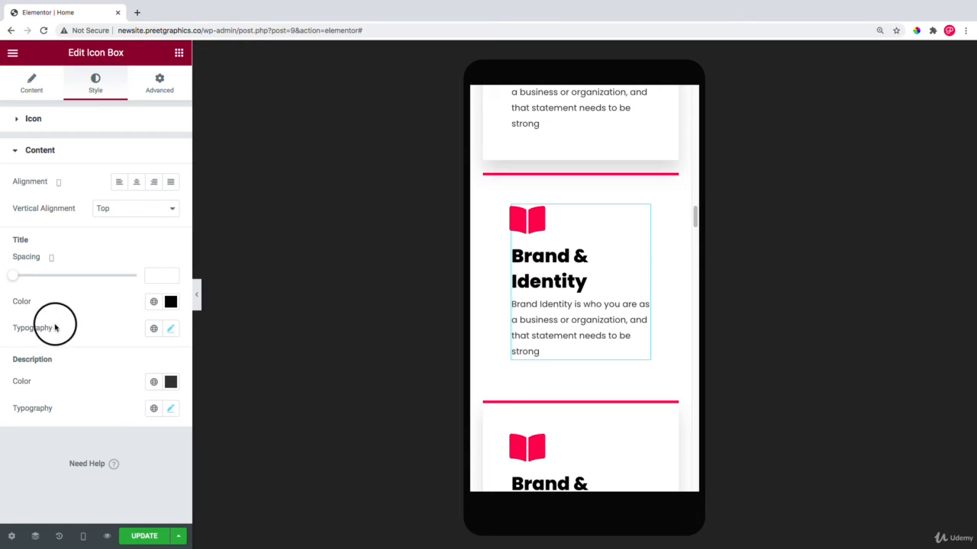
pyautogui.click(170, 328)
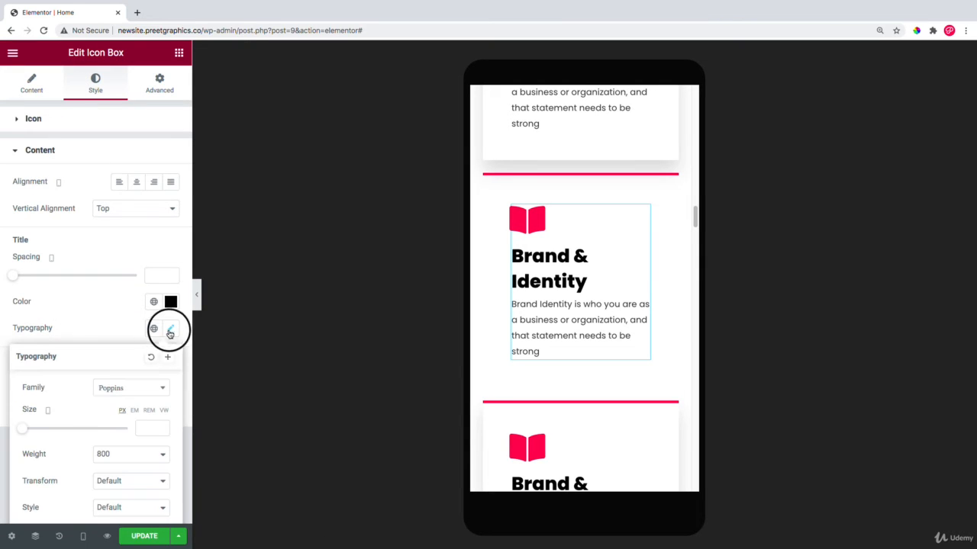
pyautogui.click(141, 432)
pyautogui.write('24')
# Step: Copy the second Brand & Identity icon box and paste its style onto the remaining Brand & Identity icon boxes
pyautogui.rightClick(550, 258)
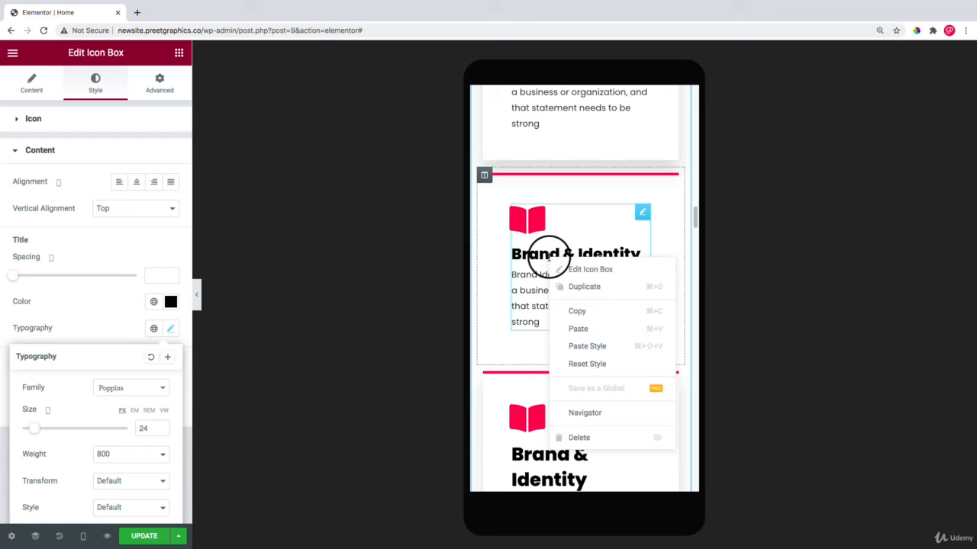
pyautogui.click(584, 286)
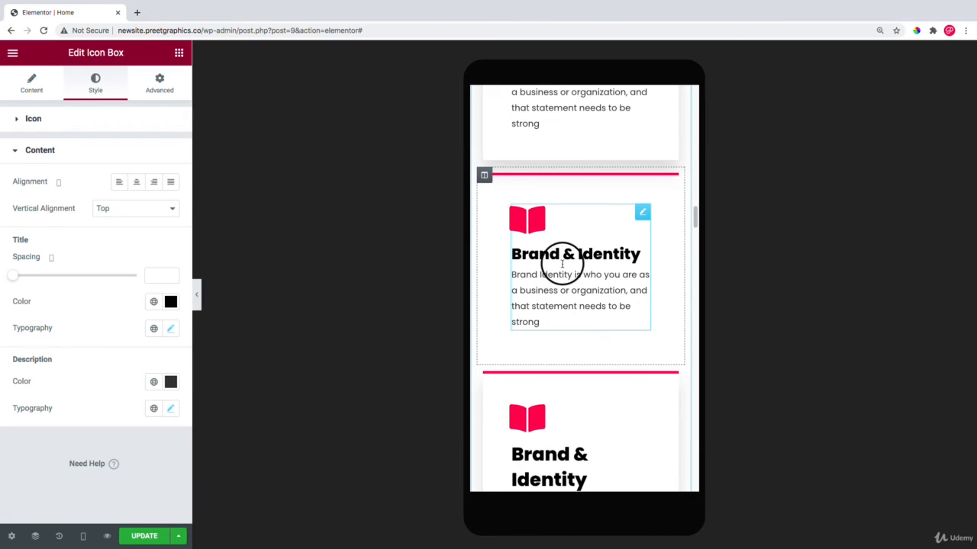
pyautogui.rightClick(571, 375)
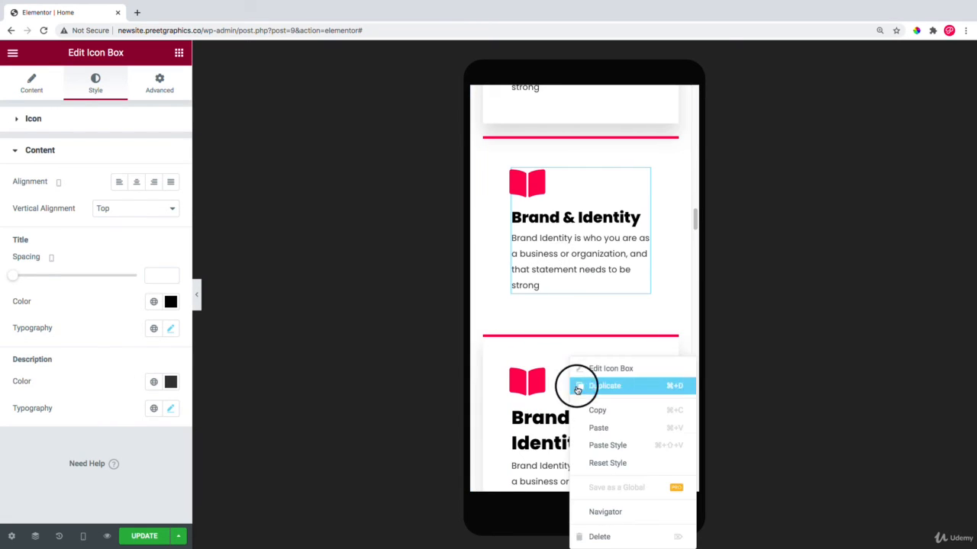
pyautogui.click(606, 443)
pyautogui.rightClick(559, 276)
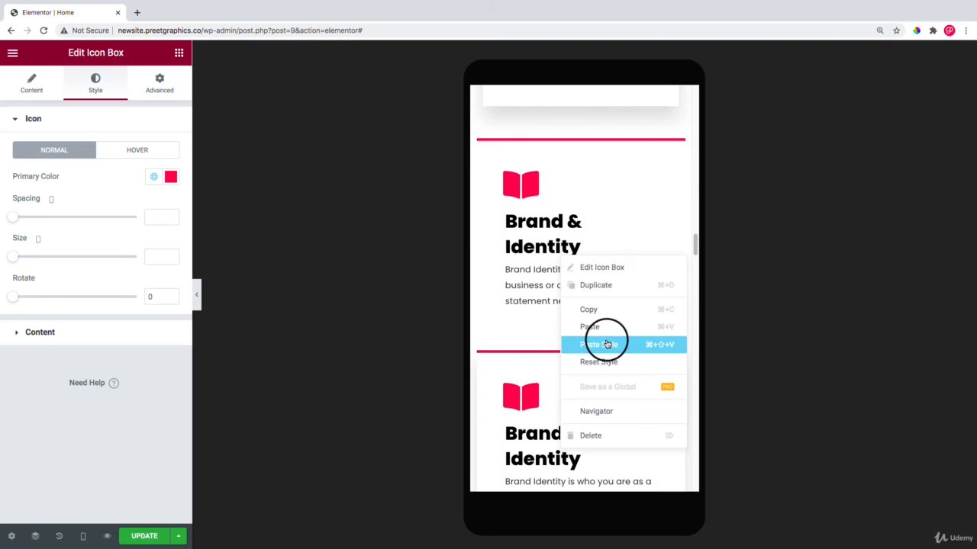
pyautogui.click(603, 343)
pyautogui.rightClick(564, 238)
pyautogui.click(603, 326)
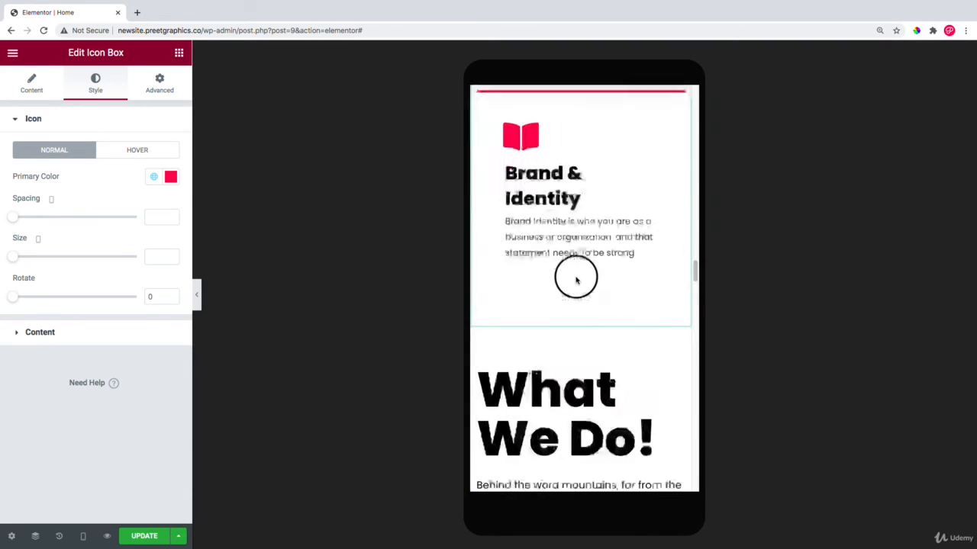
pyautogui.rightClick(556, 208)
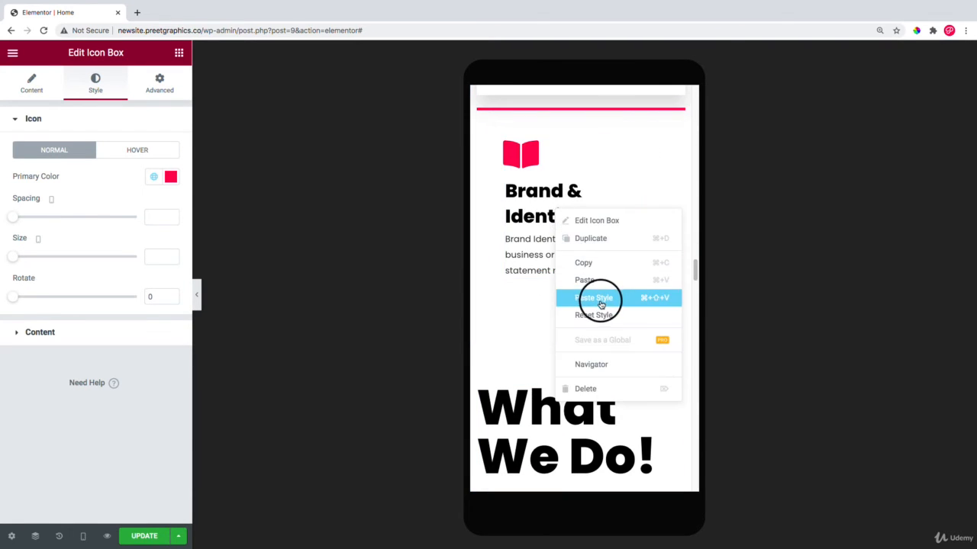
pyautogui.click(599, 300)
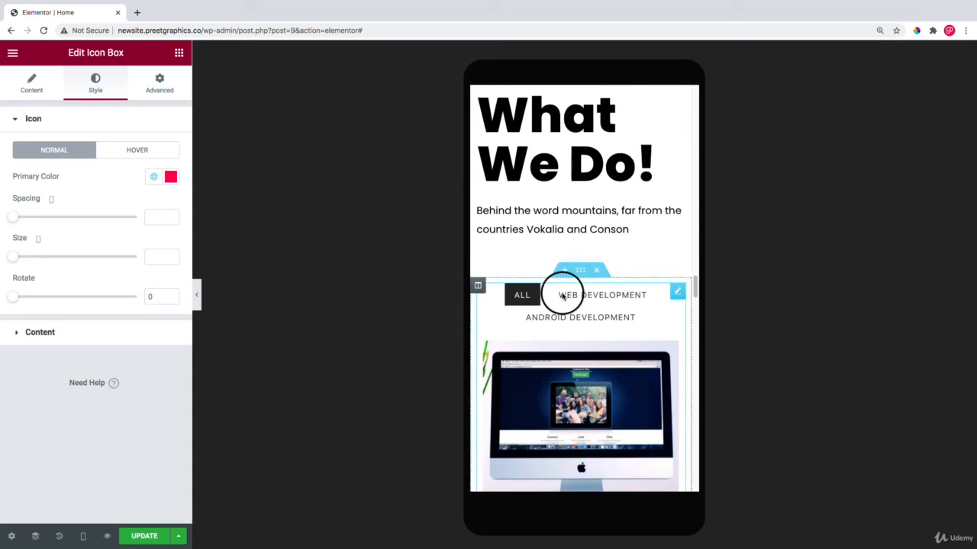
# Step: Set the mobile font size of the "What We Do!" heading above the portfolio gallery to 31 px
pyautogui.rightClick(562, 150)
pyautogui.click(568, 151)
pyautogui.click(98, 84)
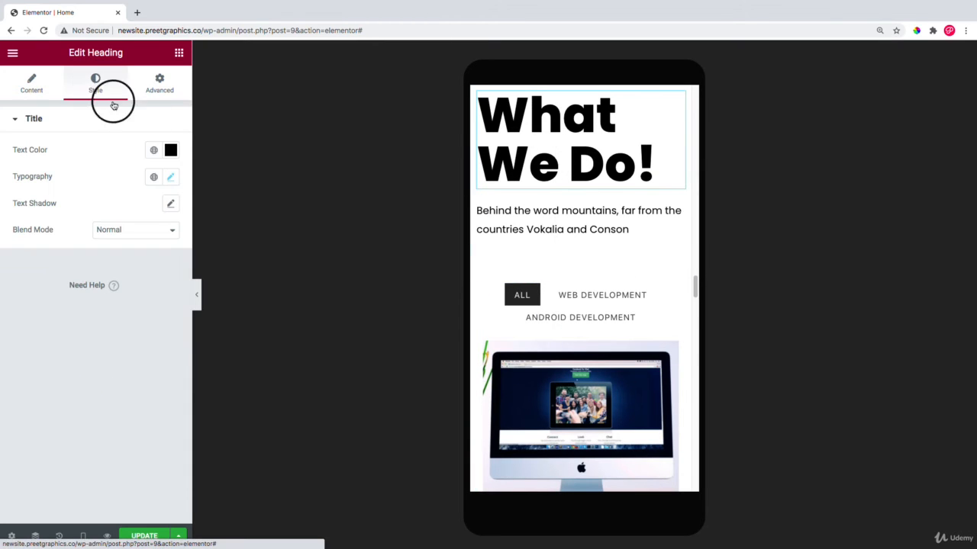
pyautogui.click(171, 177)
pyautogui.moveTo(27, 278); pyautogui.dragTo(38, 279)
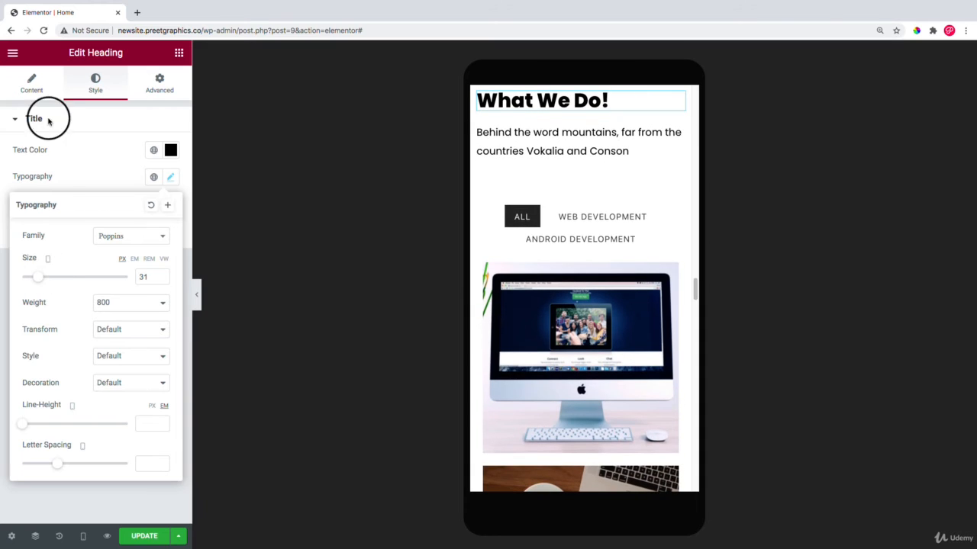
# Step: Center-align the "What We Do!" heading above the portfolio gallery and the description beneath it on mobile
pyautogui.click(31, 79)
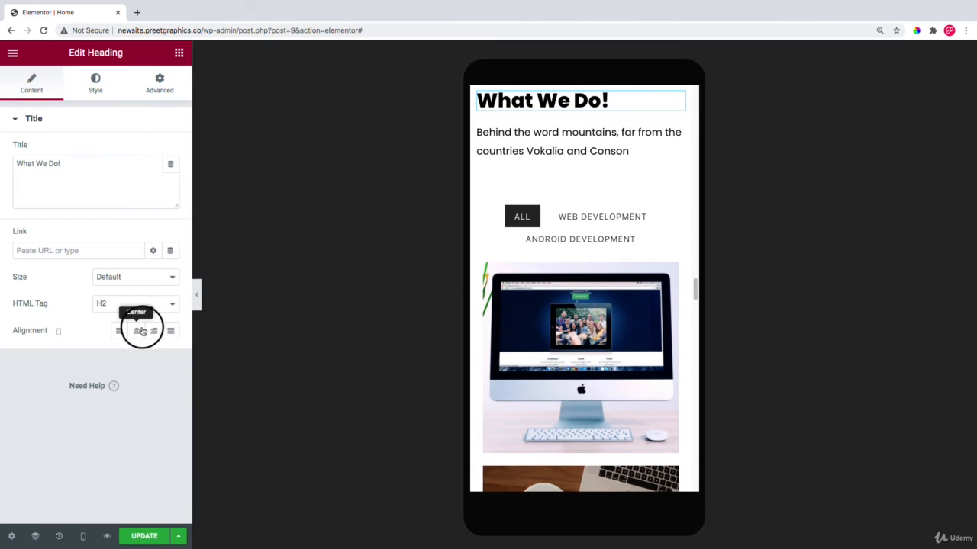
pyautogui.click(141, 330)
pyautogui.rightClick(520, 129)
pyautogui.click(500, 181)
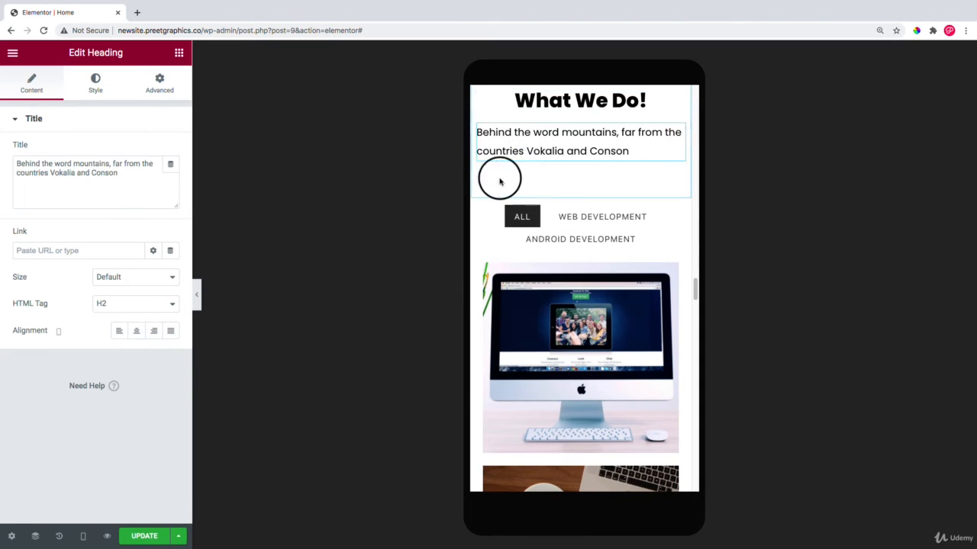
pyautogui.click(136, 331)
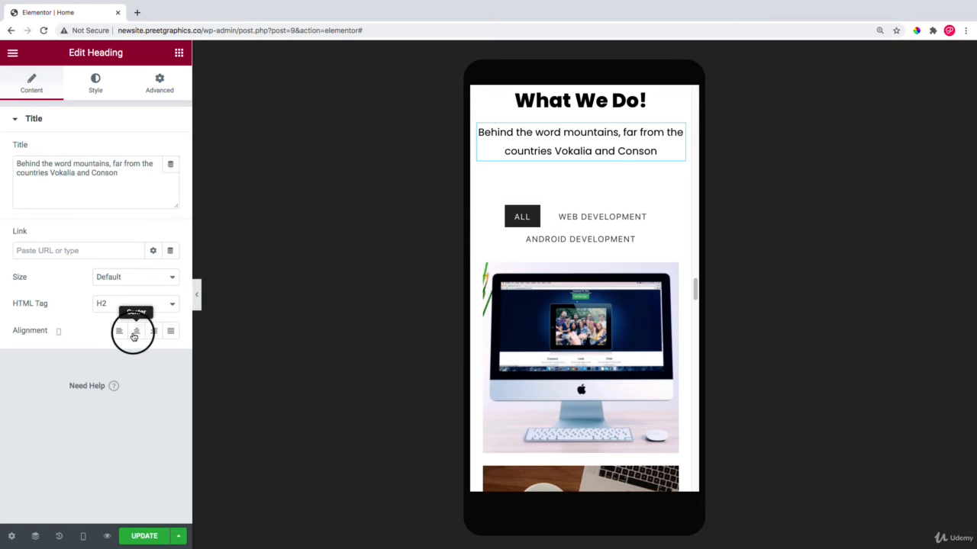
# Step: Reduce the mobile font size of the "Globally Expanded" heading below the portfolio gallery so it fits on one line
pyautogui.scroll(-5, 582, 209)
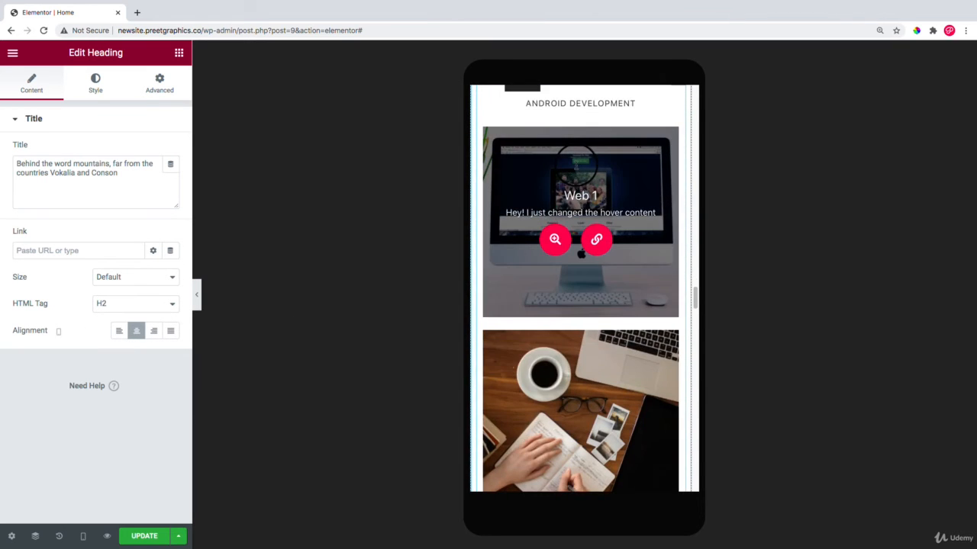
pyautogui.scroll(-10, 572, 166)
pyautogui.scroll(-5, 572, 166)
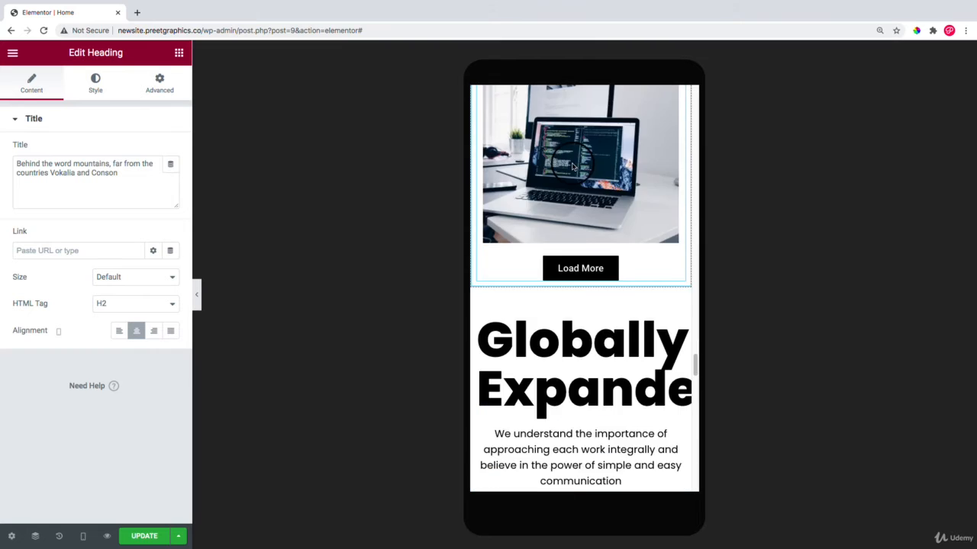
pyautogui.rightClick(570, 192)
pyautogui.click(495, 180)
pyautogui.click(95, 90)
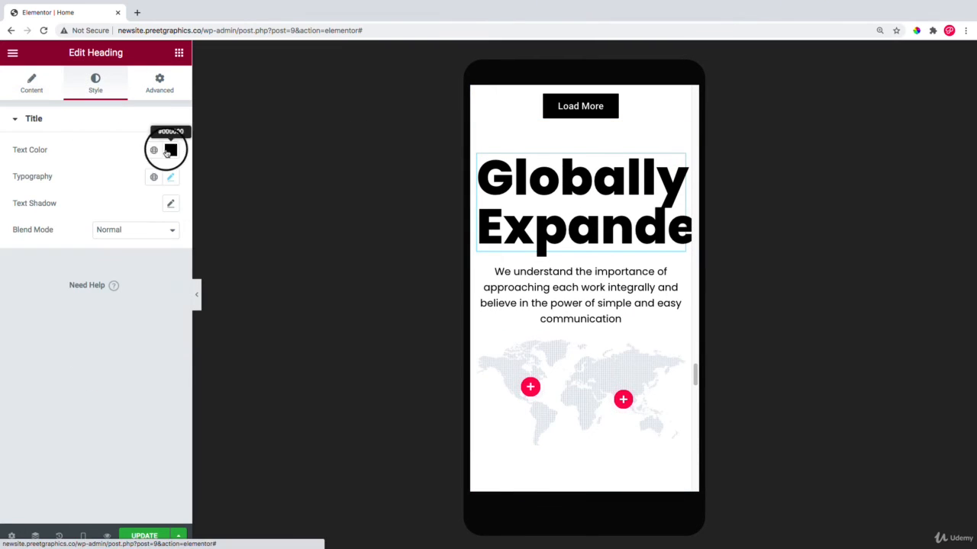
pyautogui.click(170, 176)
pyautogui.moveTo(35, 277); pyautogui.dragTo(38, 279)
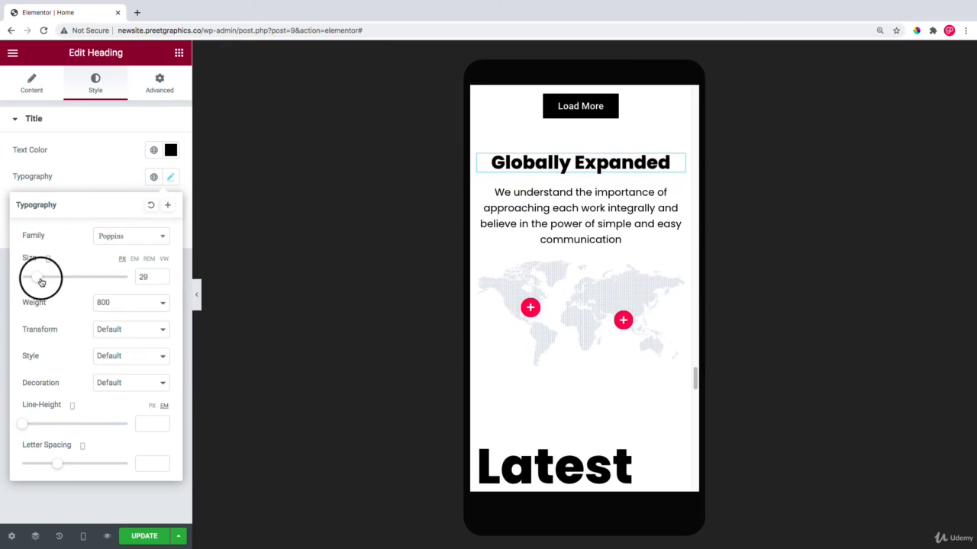
# Step: Set the mobile font size of the description beneath the "Globally Expanded" heading to 14 px
pyautogui.click(601, 220)
pyautogui.click(95, 85)
pyautogui.click(170, 176)
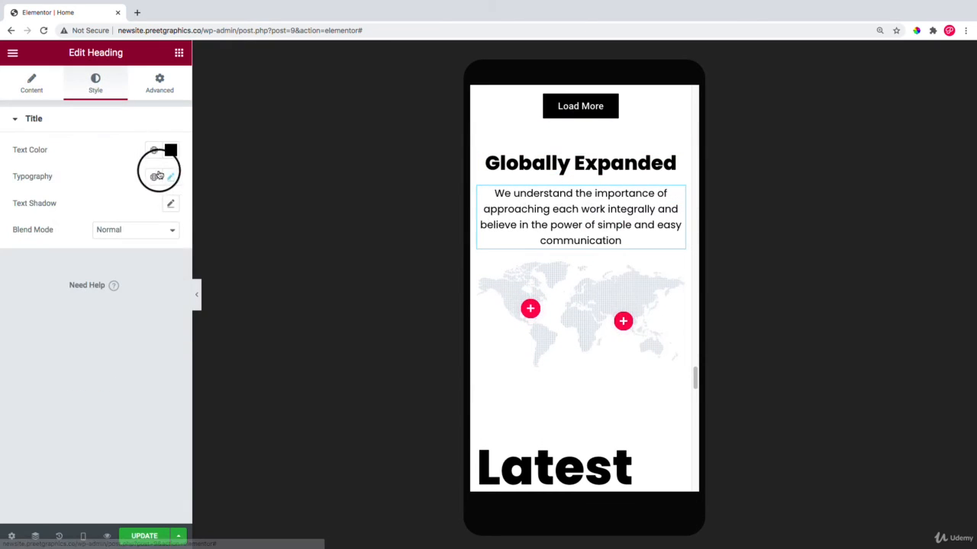
pyautogui.moveTo(21, 284); pyautogui.dragTo(29, 282)
# Step: Set the mobile width of both columns in the "Latest Posts." section, heading and button, to 50%
pyautogui.scroll(-3, 634, 252)
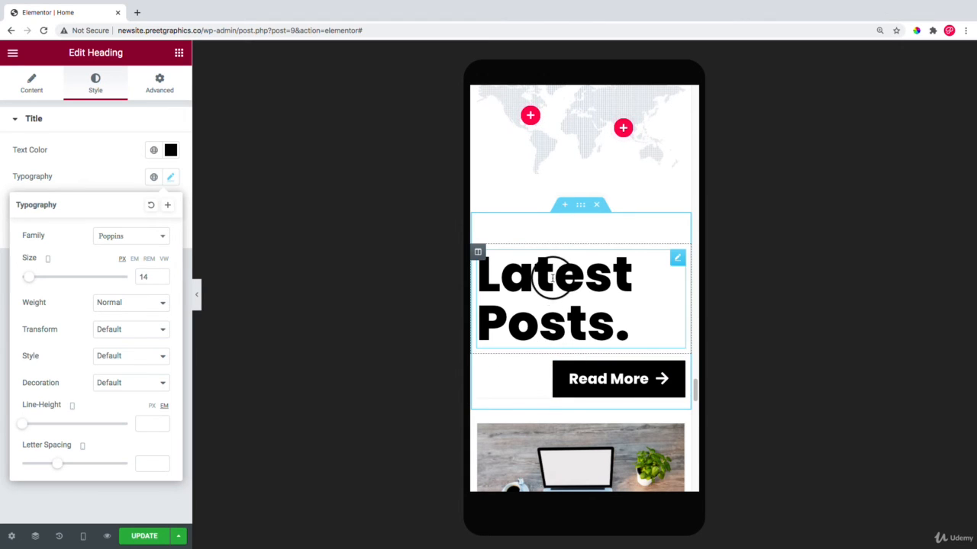
pyautogui.rightClick(554, 279)
pyautogui.click(568, 288)
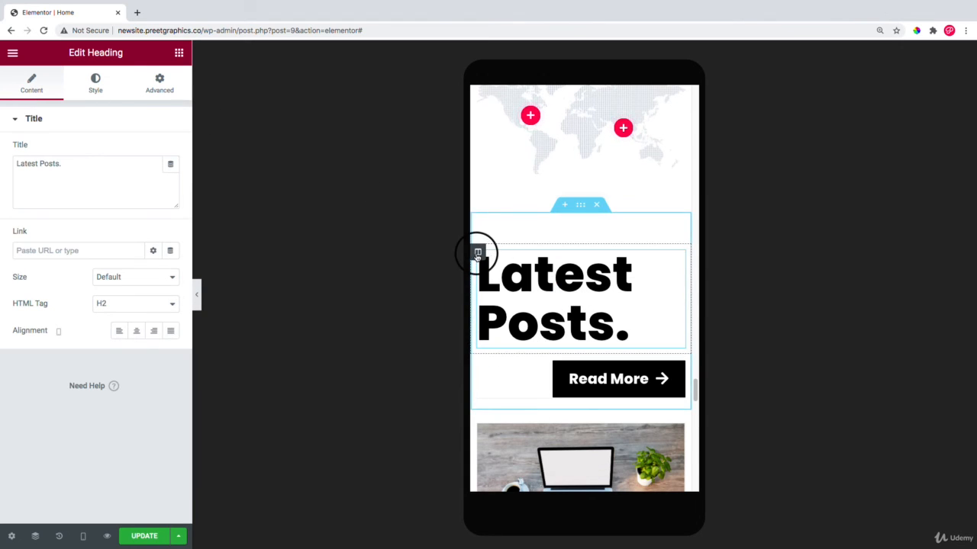
pyautogui.rightClick(478, 254)
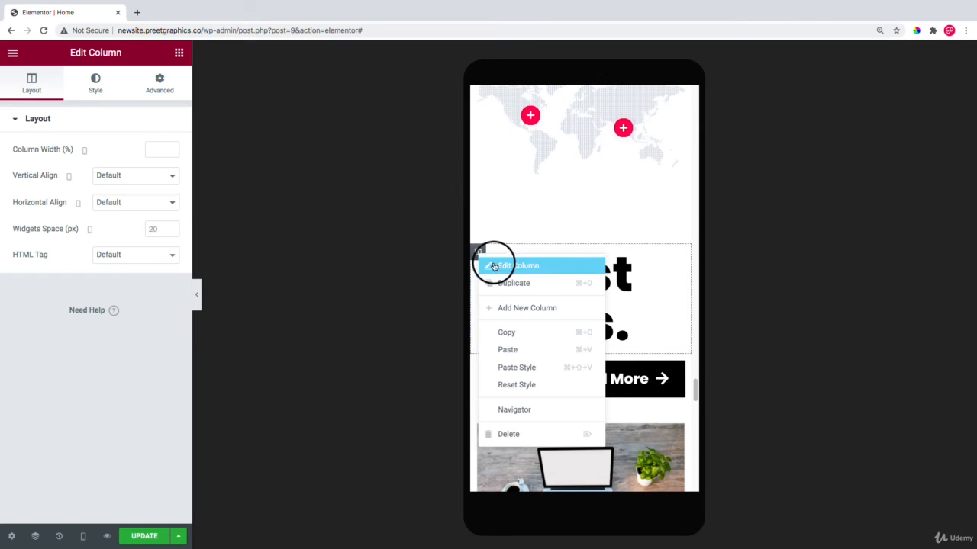
pyautogui.click(495, 263)
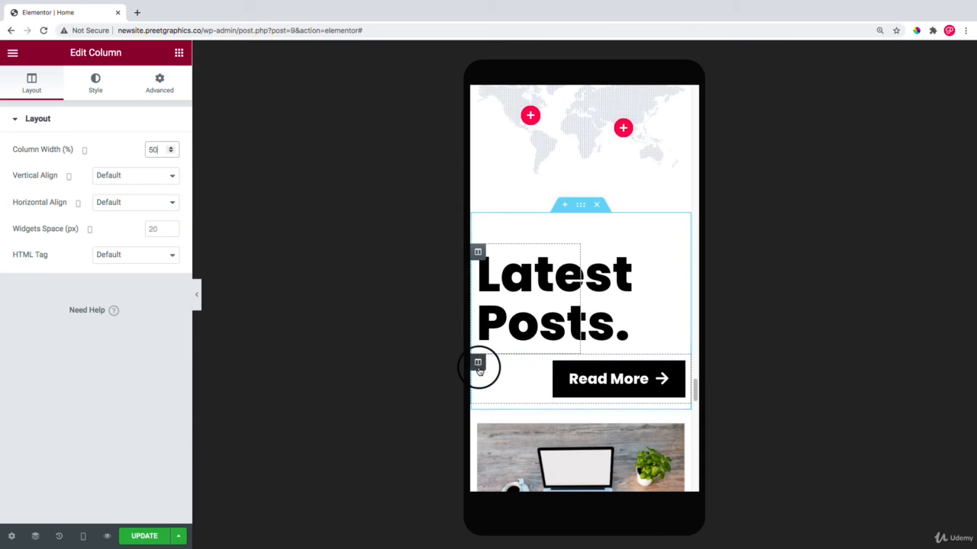
pyautogui.click(478, 367)
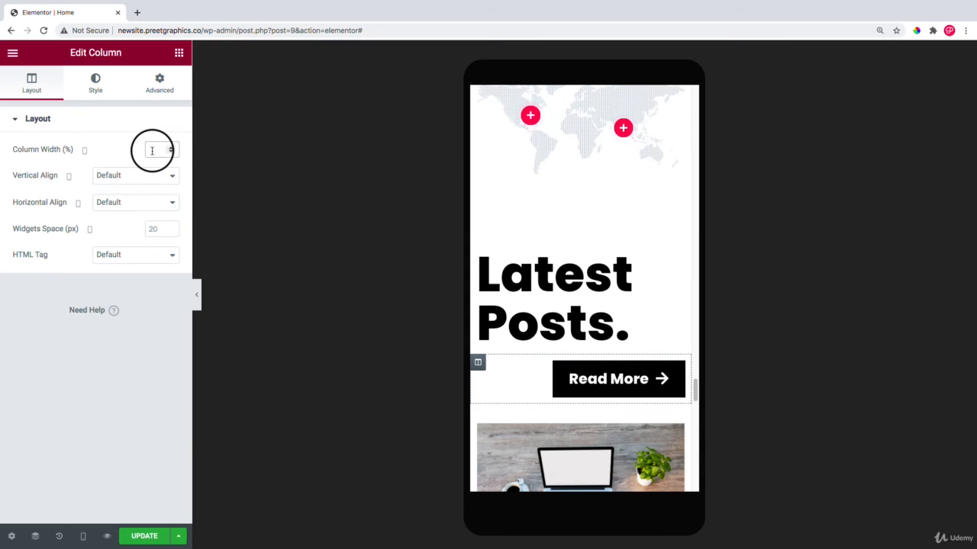
pyautogui.click(152, 150)
pyautogui.write('50')
# Step: Reduce the mobile font size of the "Latest Posts." heading to 41 px
pyautogui.rightClick(510, 268)
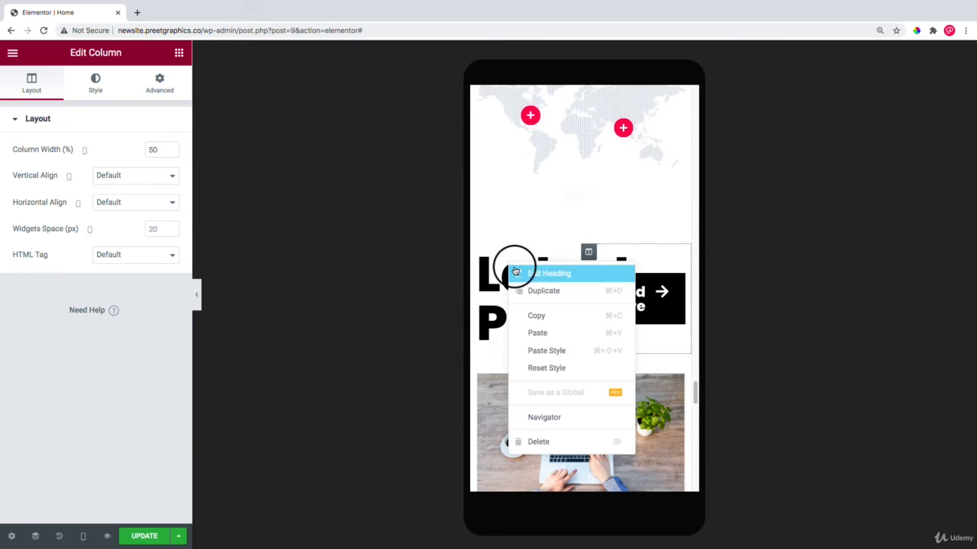
pyautogui.click(534, 274)
pyautogui.click(95, 84)
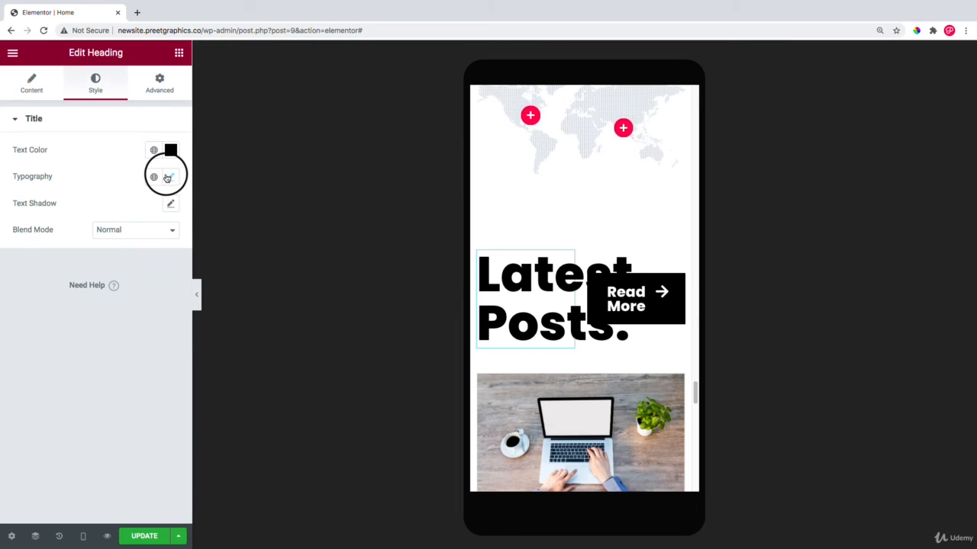
pyautogui.click(169, 176)
pyautogui.moveTo(35, 281); pyautogui.dragTo(46, 289)
# Step: Set the mobile font size of the "Read More" button beside the "Latest Posts." heading to 14 px
pyautogui.rightClick(633, 269)
pyautogui.click(660, 277)
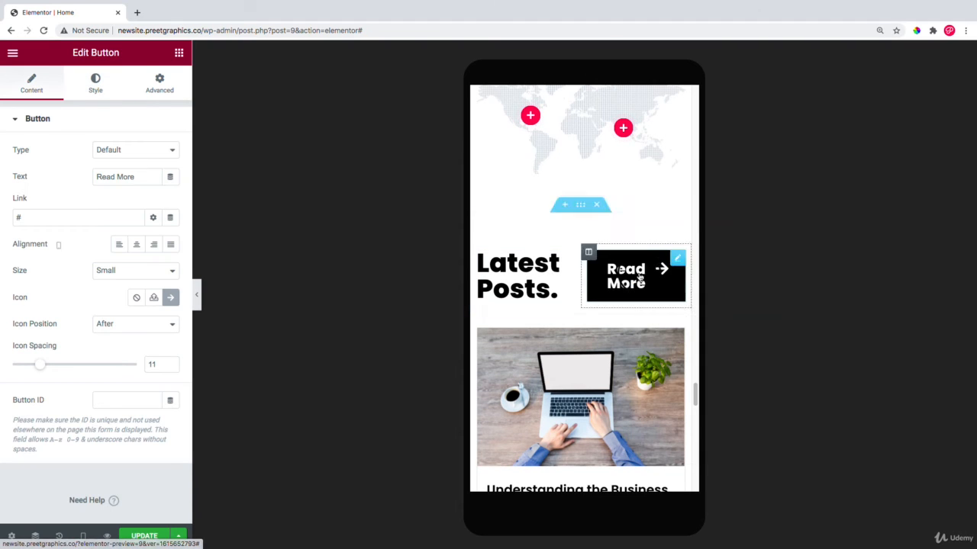
pyautogui.click(95, 83)
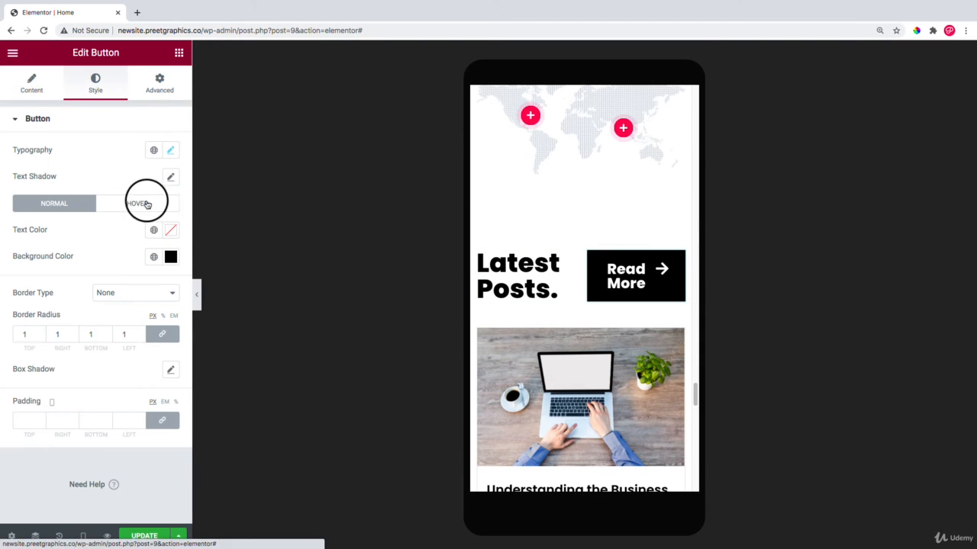
pyautogui.click(170, 149)
pyautogui.moveTo(27, 252); pyautogui.dragTo(31, 253)
# Step: Reduce the mobile font size of the "Latest Posts." heading to 23 px so it fits on one line
pyautogui.rightClick(538, 263)
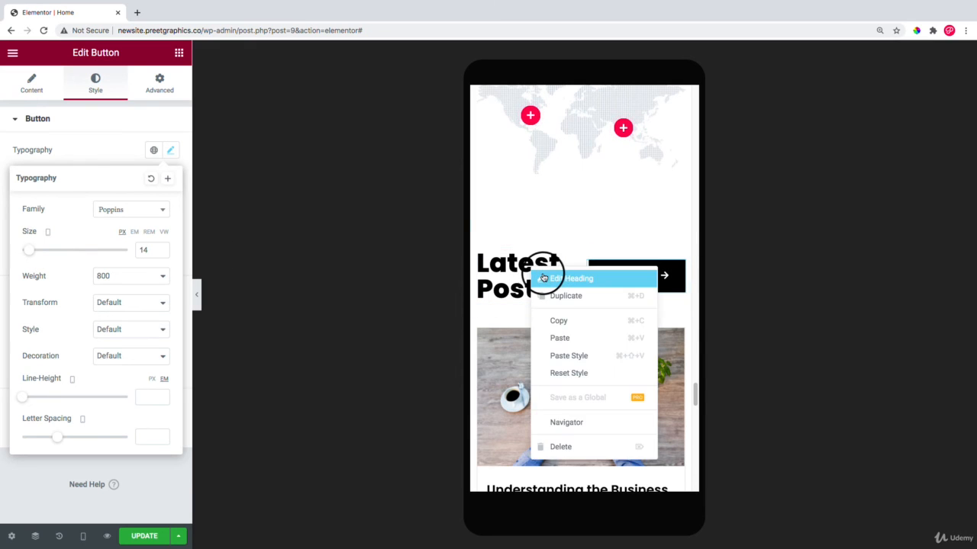
pyautogui.click(580, 277)
pyautogui.click(169, 179)
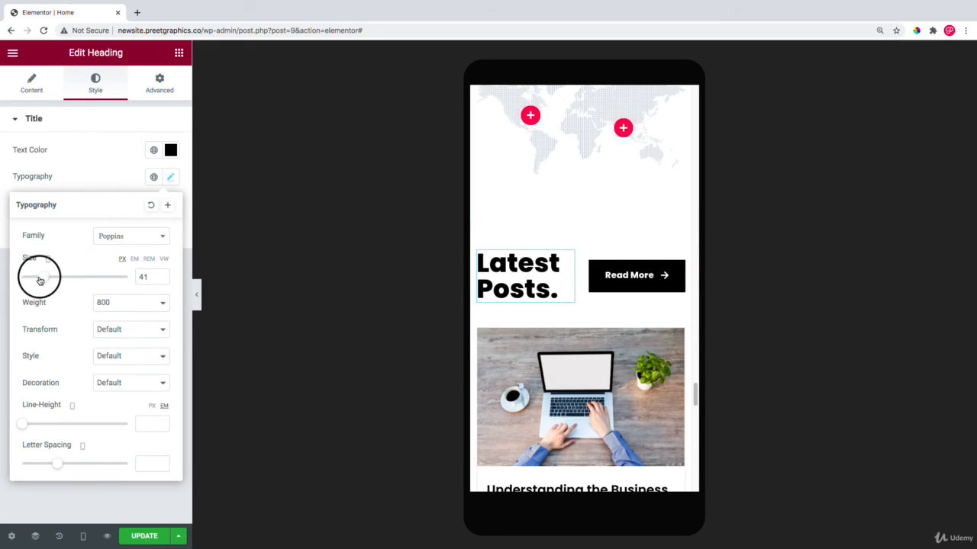
pyautogui.moveTo(39, 280); pyautogui.dragTo(30, 277)
pyautogui.click(536, 265)
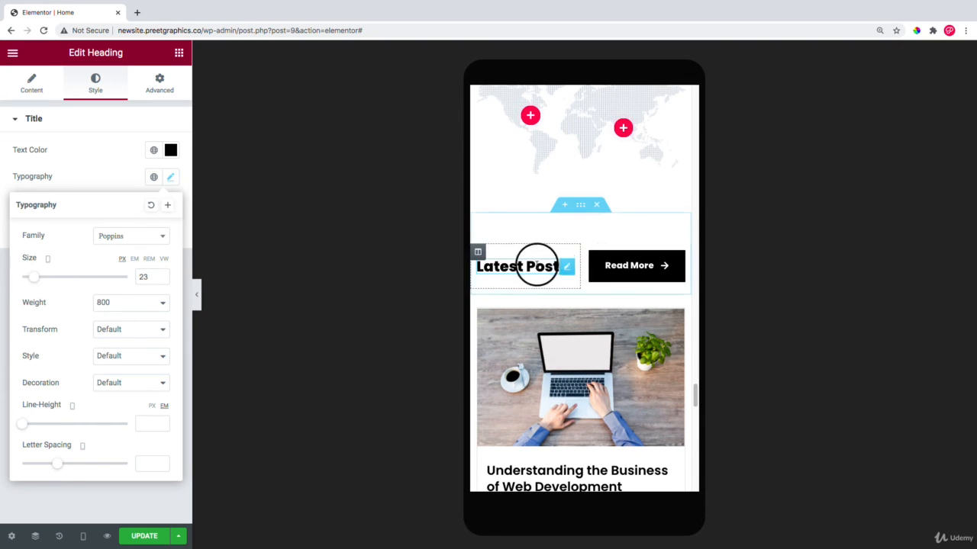
# Step: Set the mobile padding of the "Latest Posts." section to 5 px on all sides
pyautogui.rightClick(584, 221)
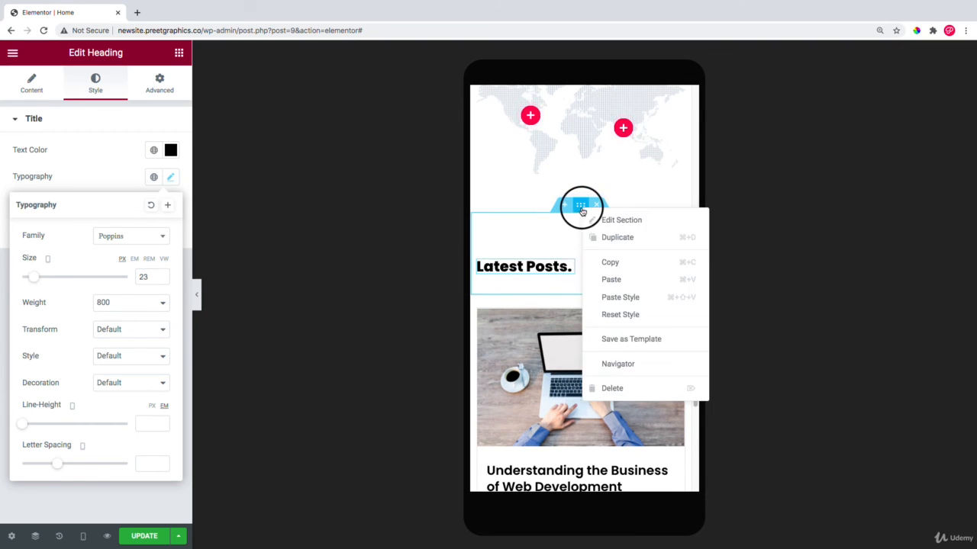
pyautogui.click(597, 220)
pyautogui.click(149, 89)
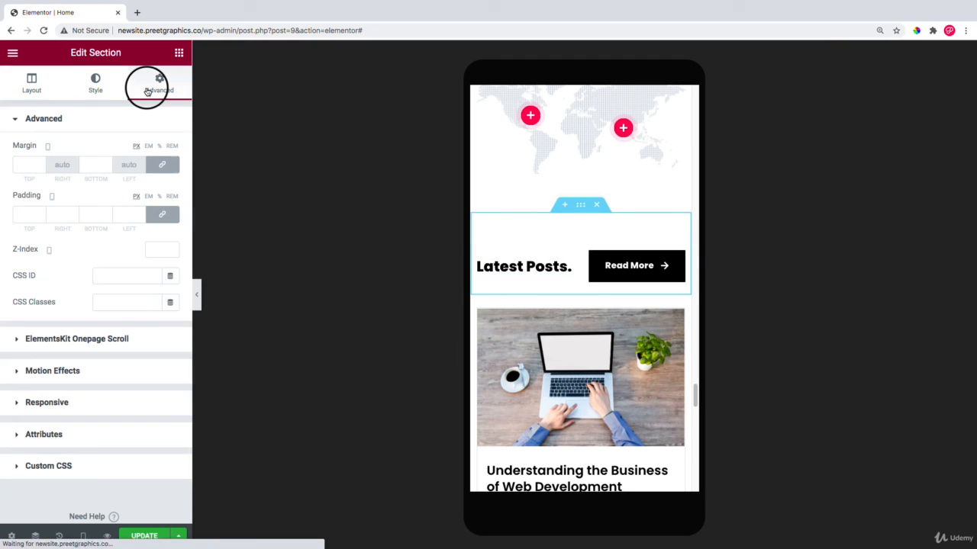
pyautogui.click(29, 213)
pyautogui.write('10')
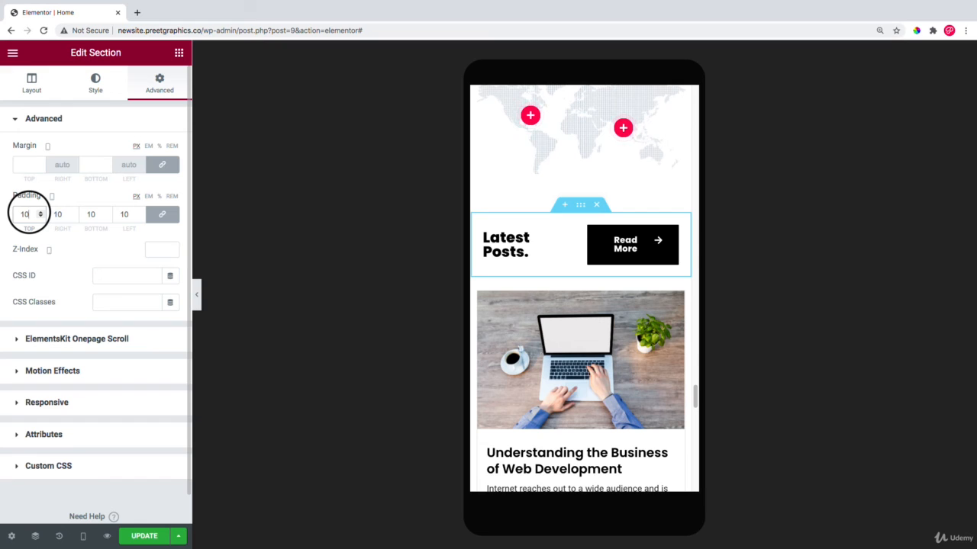
pyautogui.press('BackSpace')
pyautogui.press('BackSpace')
pyautogui.write('5')
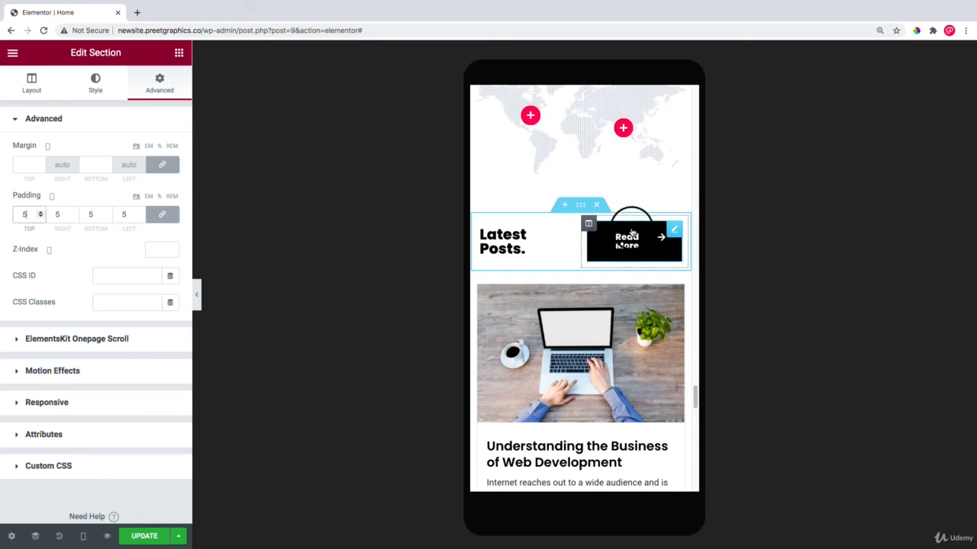
# Step: Lower the mobile font size of the "Latest Posts." heading to 22 px
pyautogui.rightClick(507, 241)
pyautogui.click(555, 252)
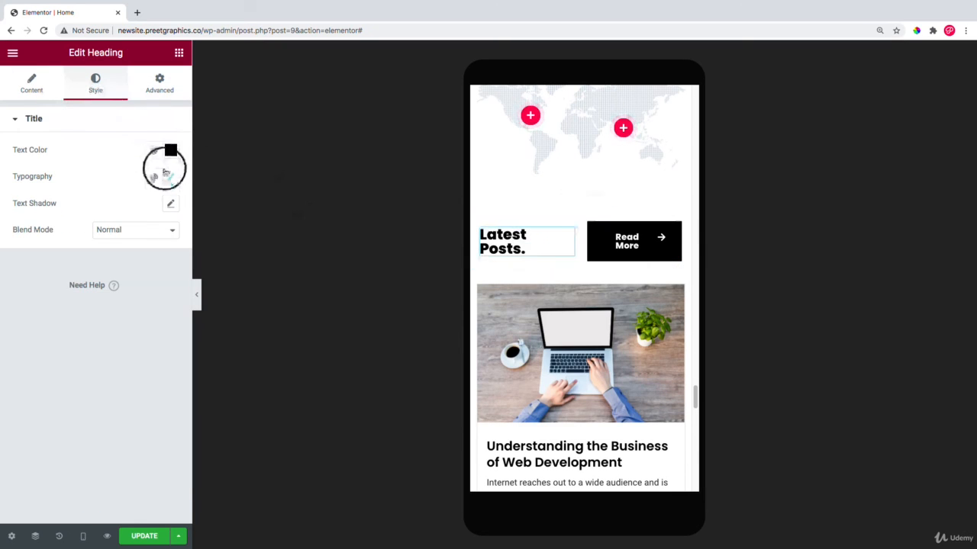
pyautogui.click(168, 176)
pyautogui.click(160, 280)
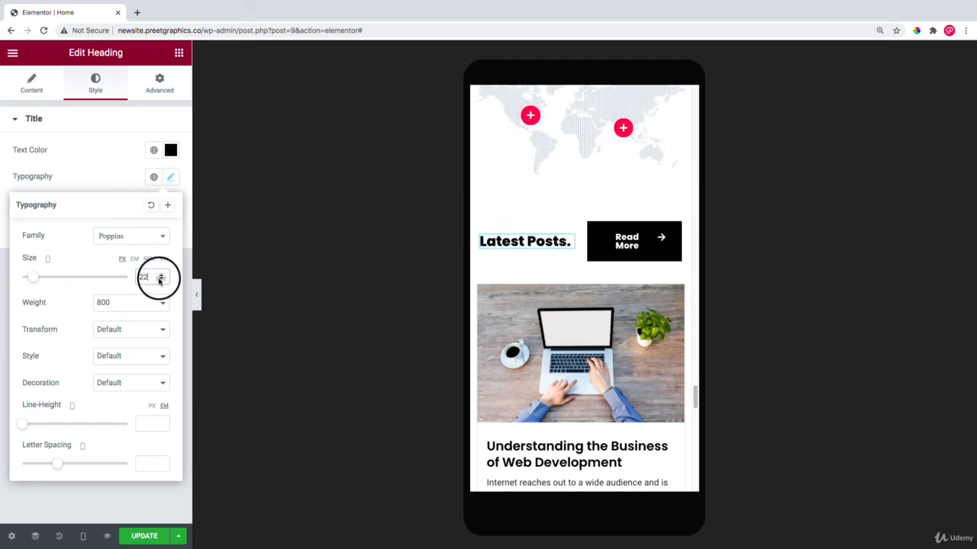
# Step: Lower the mobile font size of the "Read More" button beside "Latest Posts." to 13 px
pyautogui.scroll(-1, 584, 221)
pyautogui.rightClick(627, 209)
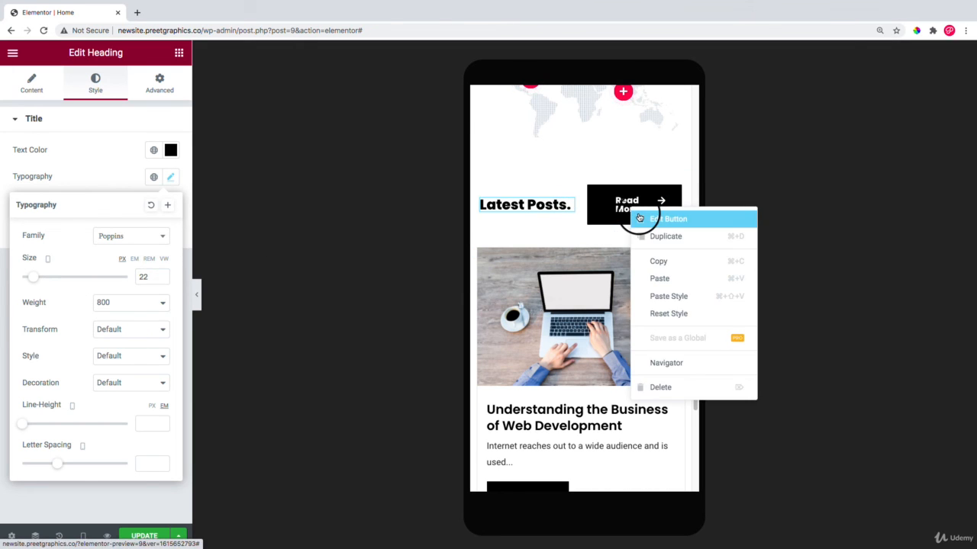
pyautogui.click(641, 217)
pyautogui.click(171, 152)
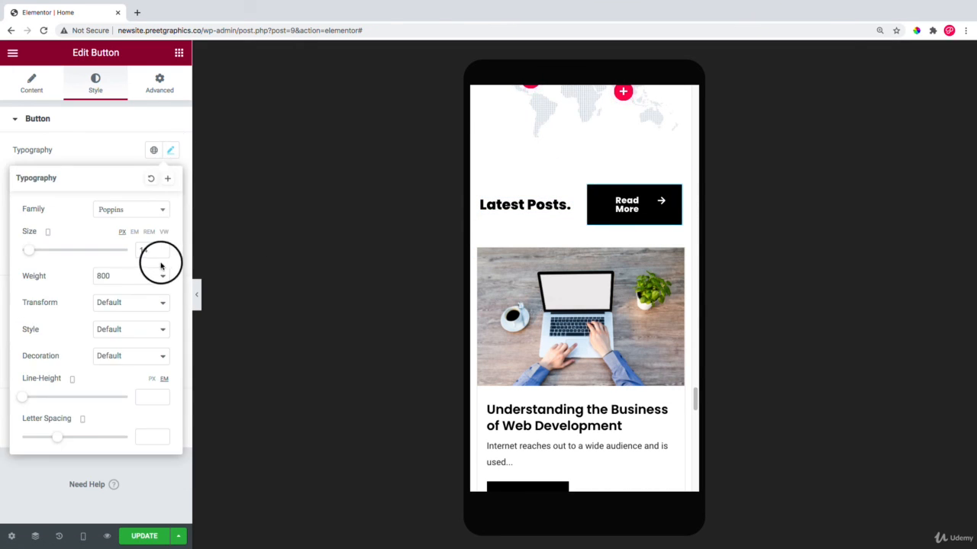
pyautogui.click(161, 254)
pyautogui.click(611, 216)
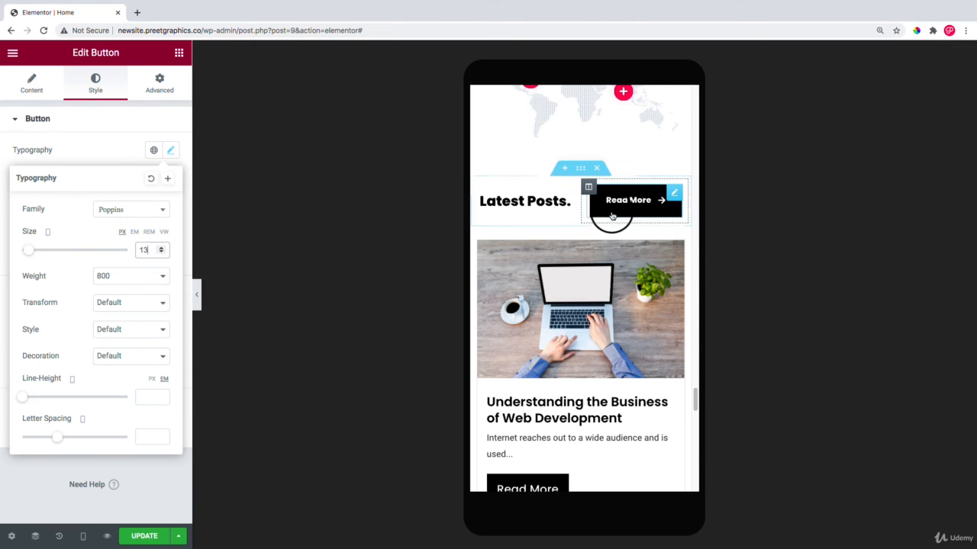
# Step: Center-align the "Stay Connected With Us!" heading below the blog posts on mobile
pyautogui.scroll(-10, 600, 205)
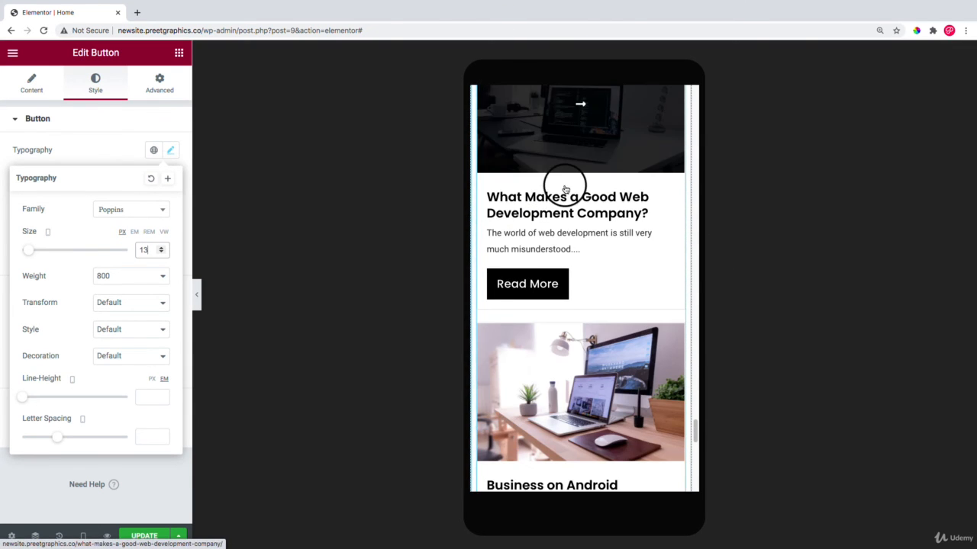
pyautogui.scroll(-10, 567, 196)
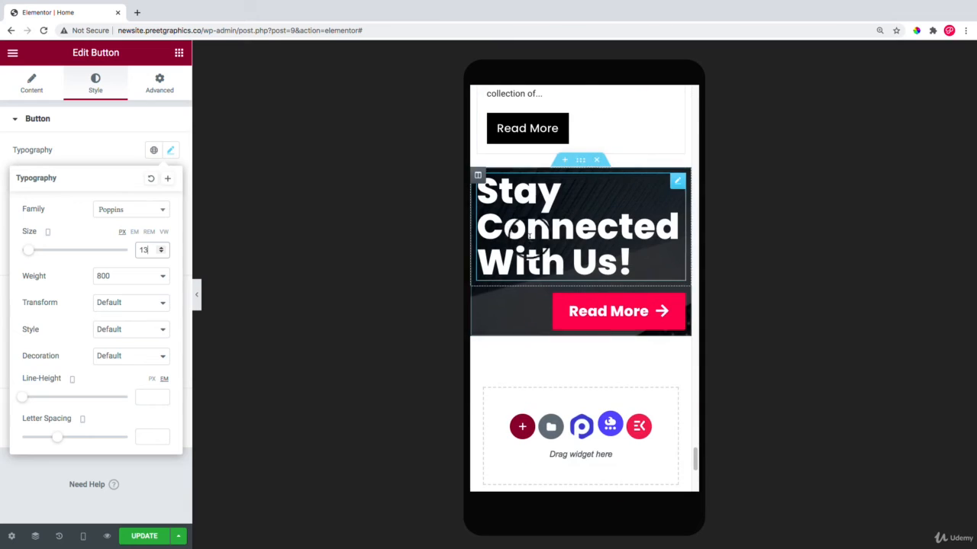
pyautogui.scroll(1, 542, 210)
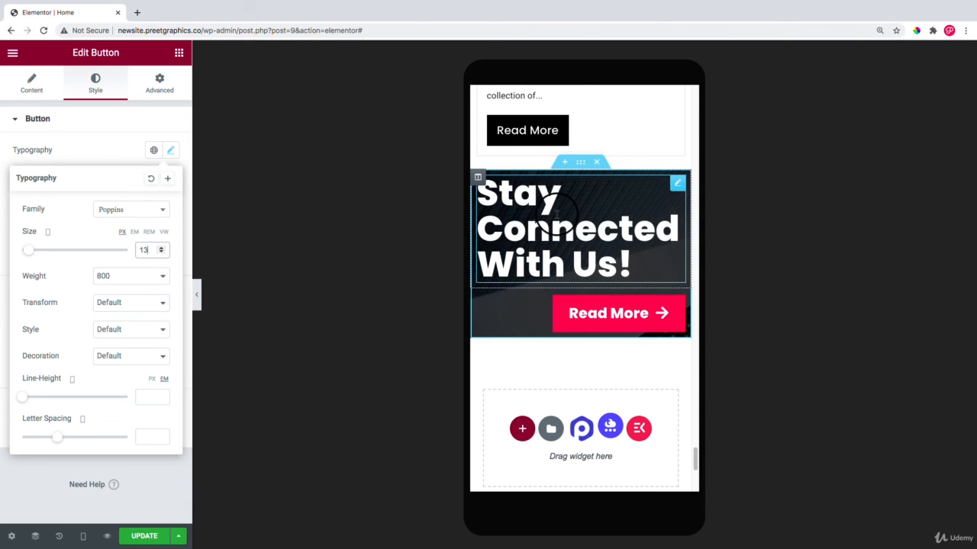
pyautogui.rightClick(559, 216)
pyautogui.click(572, 224)
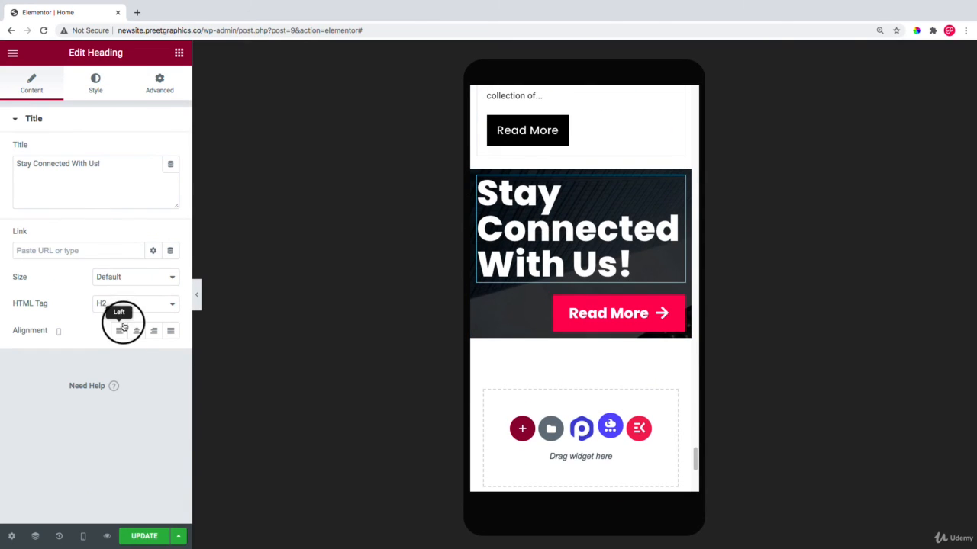
pyautogui.click(137, 331)
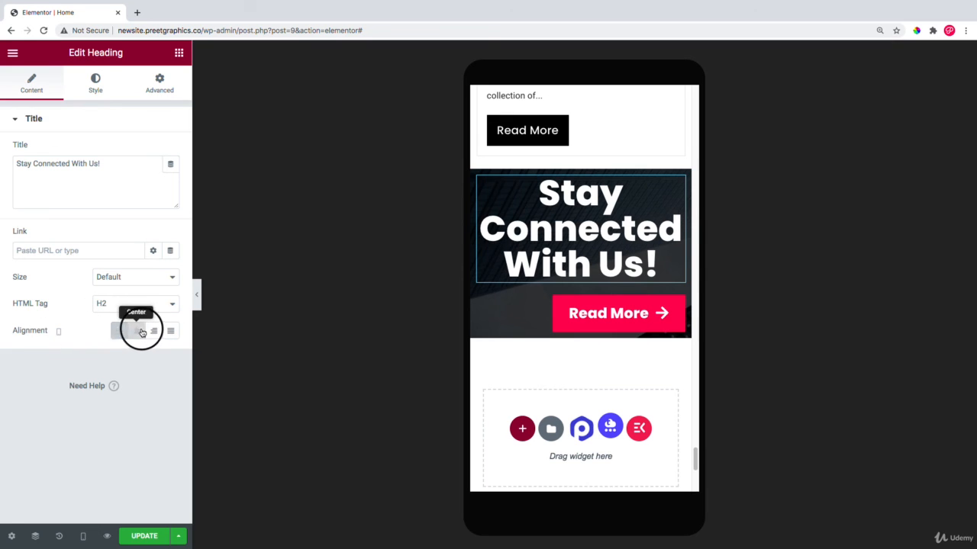
# Step: Set the "Stay Connected With Us!" heading's mobile font size to 35 px and its line height to 1.4 em
pyautogui.click(94, 84)
pyautogui.click(170, 176)
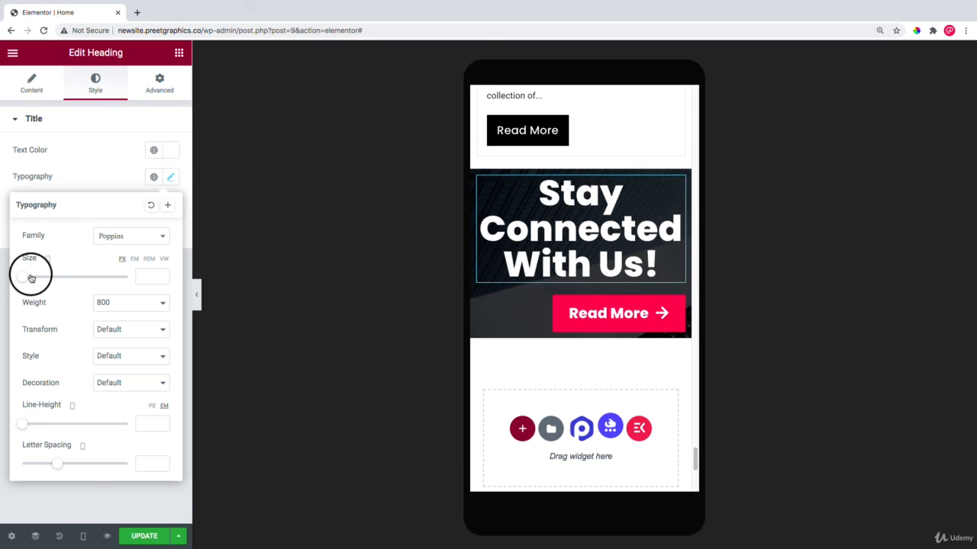
pyautogui.moveTo(21, 281); pyautogui.dragTo(39, 281)
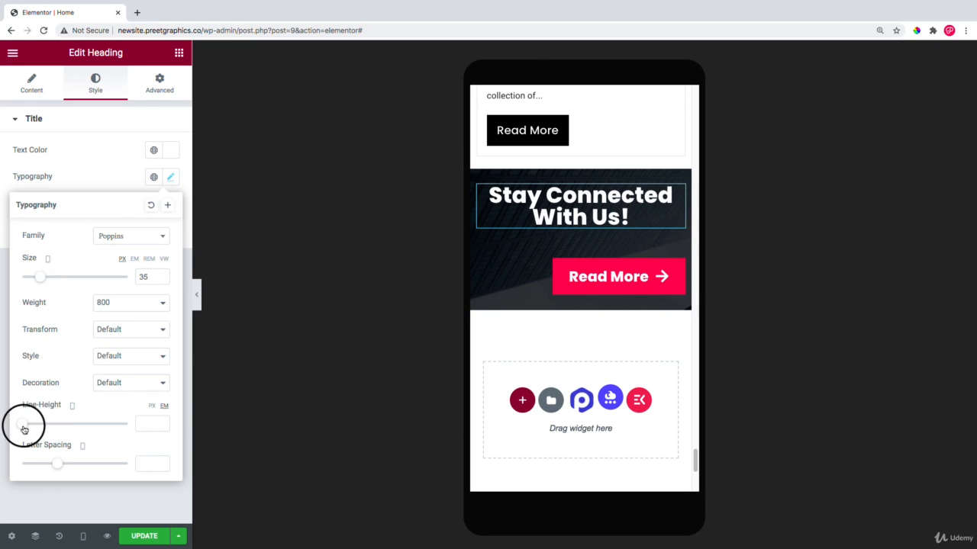
pyautogui.moveTo(23, 429); pyautogui.dragTo(38, 432)
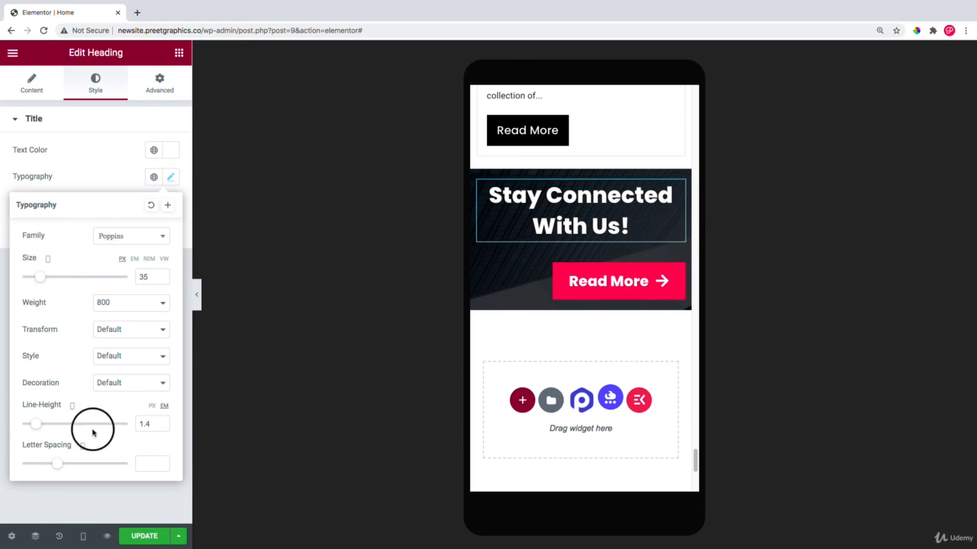
# Step: Center-align the "Read More" button beneath the "Stay Connected With Us!" heading on mobile
pyautogui.rightClick(613, 276)
pyautogui.click(634, 283)
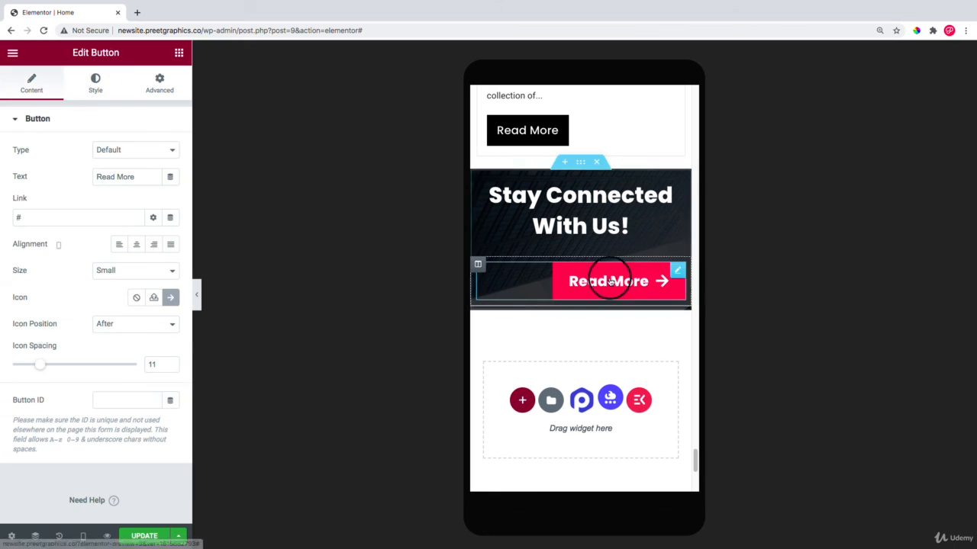
pyautogui.click(139, 250)
# Step: Check the end of the mobile page and save the changes by updating the page
pyautogui.scroll(1, 667, 187)
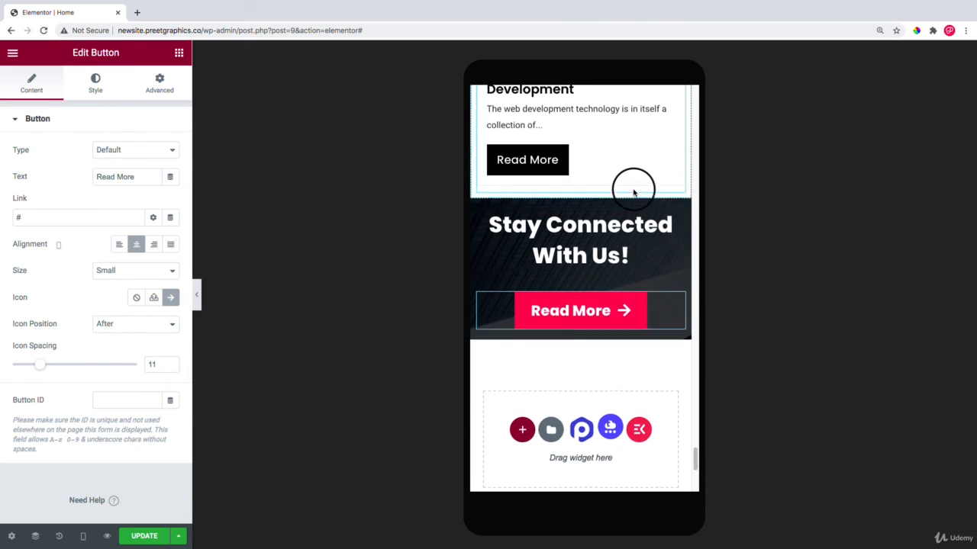
pyautogui.scroll(3, 633, 193)
pyautogui.scroll(-3, 633, 193)
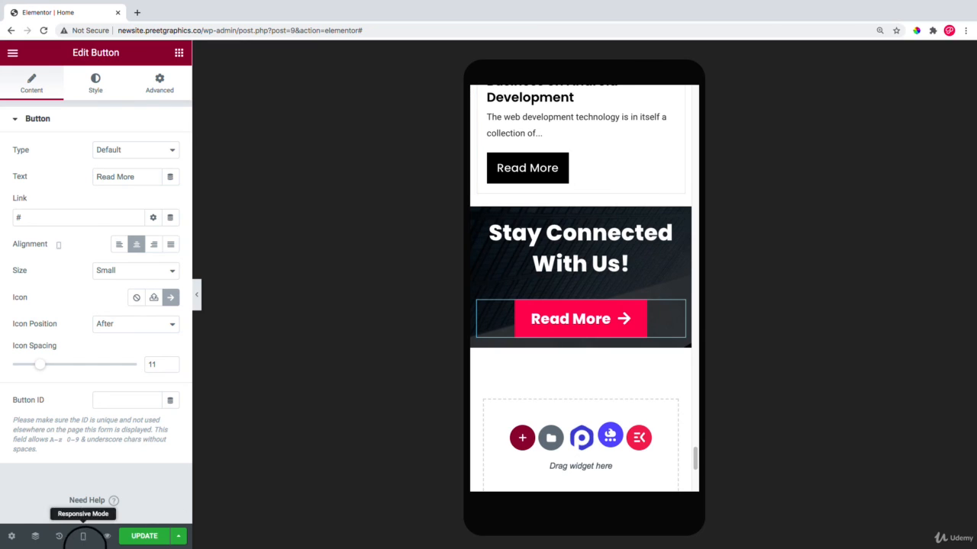
pyautogui.click(130, 538)
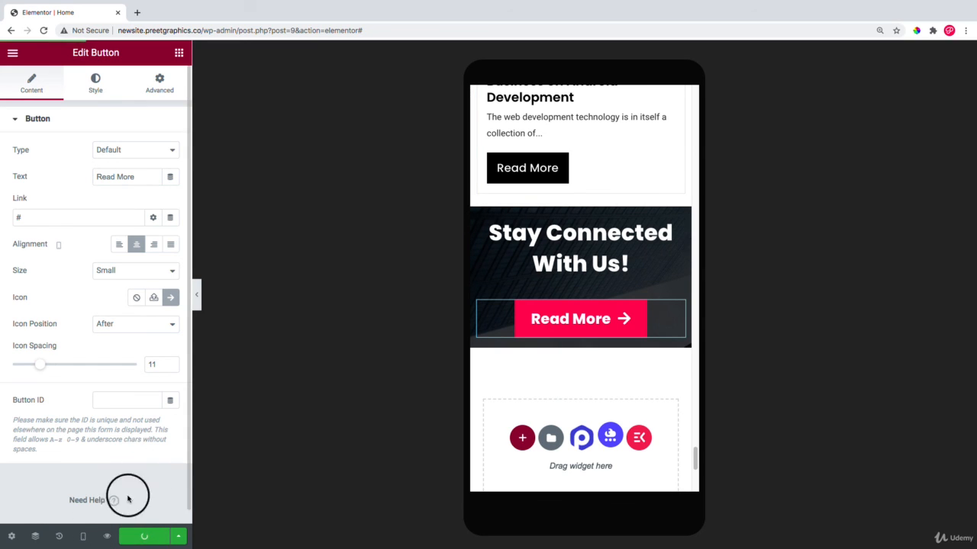
# Step: Switch to the tablet preview and review the page's layout from the last section up to the hero
pyautogui.click(83, 537)
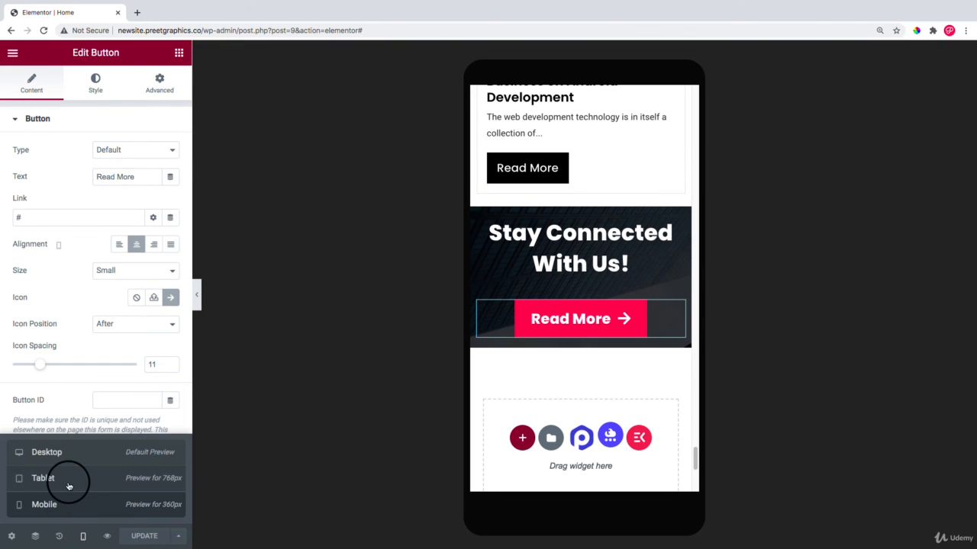
pyautogui.click(69, 482)
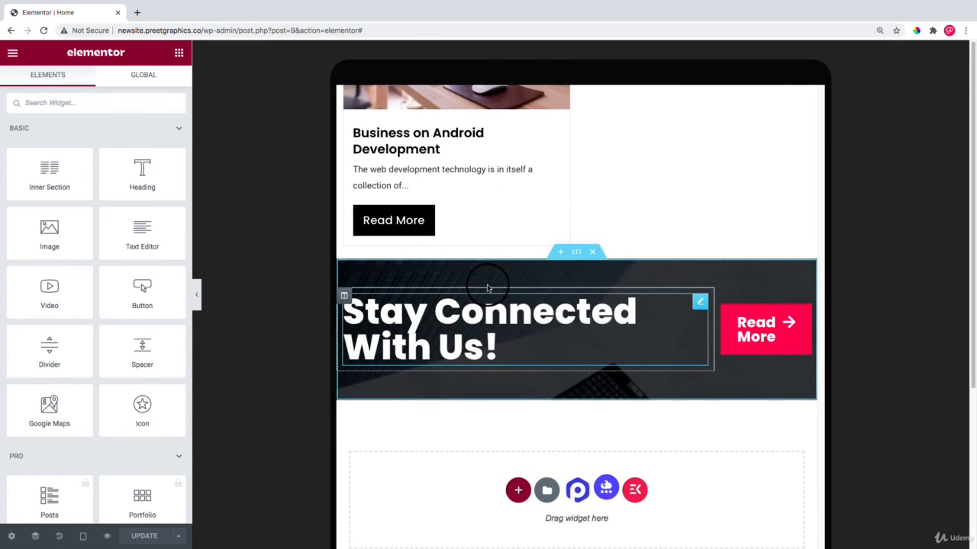
pyautogui.scroll(10, 488, 289)
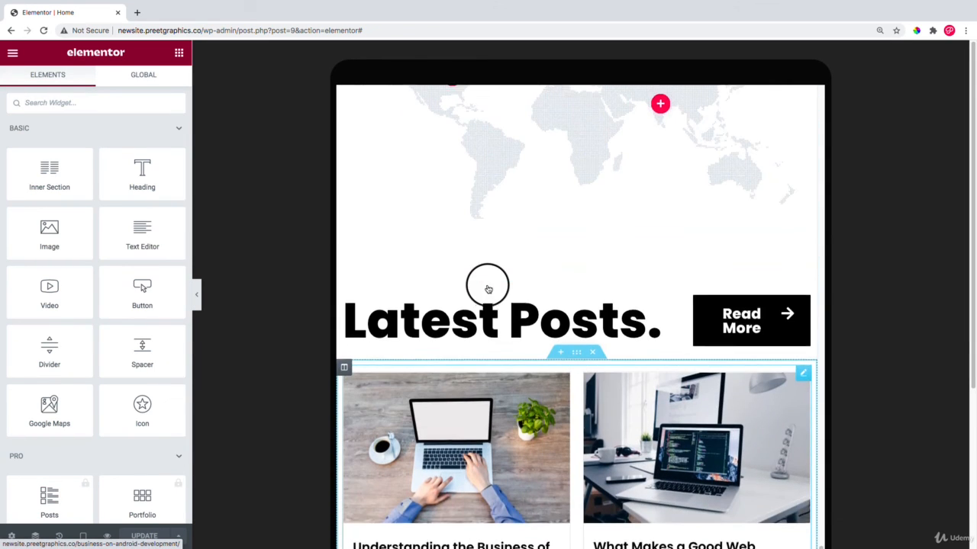
pyautogui.scroll(1, 488, 289)
pyautogui.scroll(20, 533, 269)
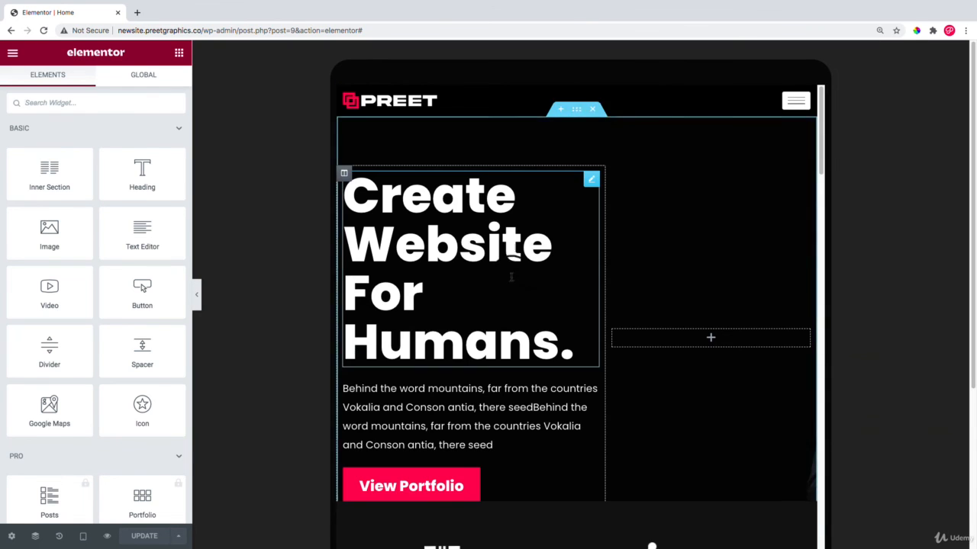
# Step: Return to the desktop preview and hide the editing panel to view the page at full width
pyautogui.click(83, 536)
pyautogui.click(68, 456)
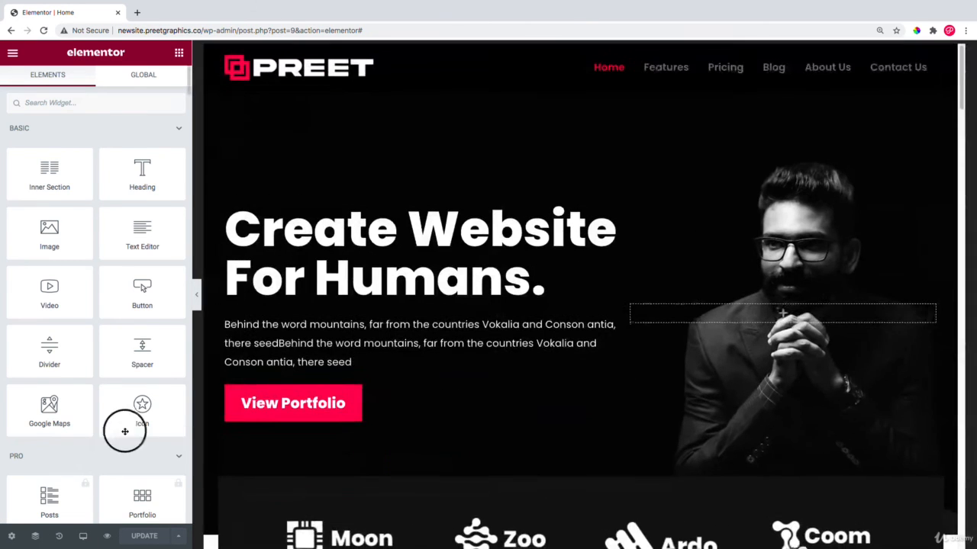
pyautogui.click(194, 299)
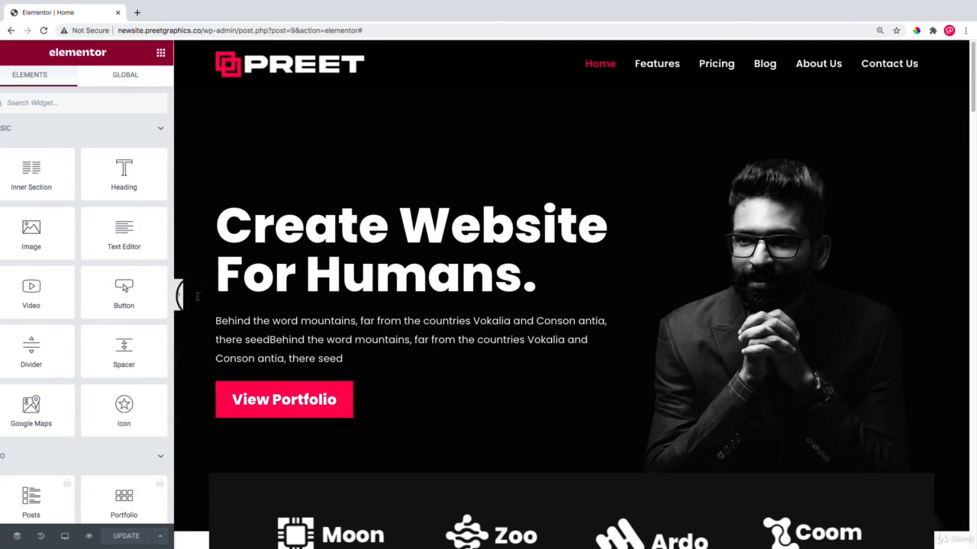